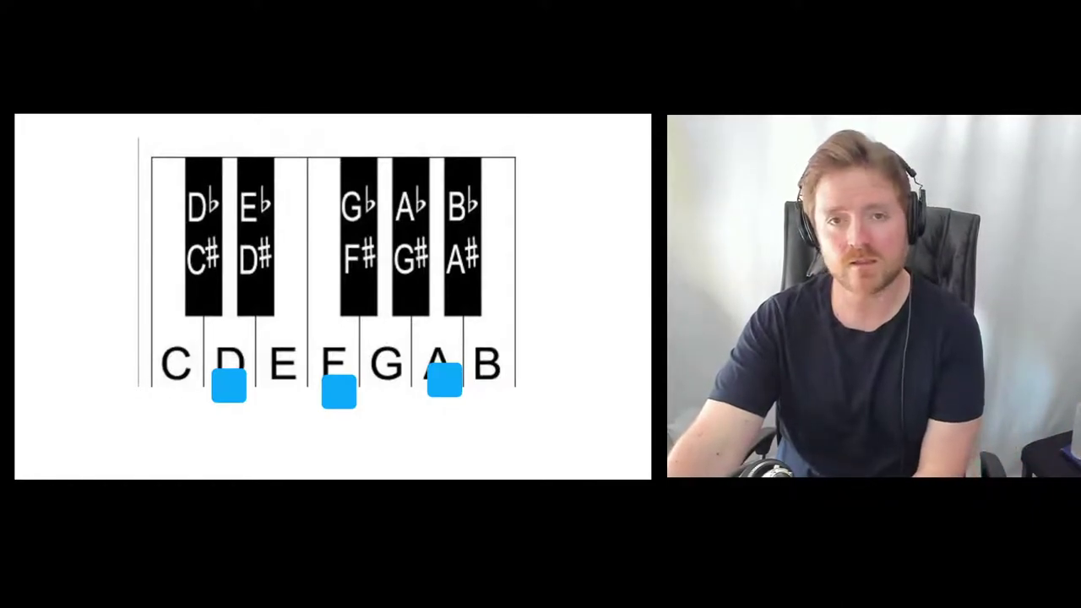
Move the three blue markers on the keyboard diagram from D, F and A to the C#, F# and A# keys.
{"action": "left_click_drag", "start_coordinate": [445, 380], "coordinate": [466, 291]}
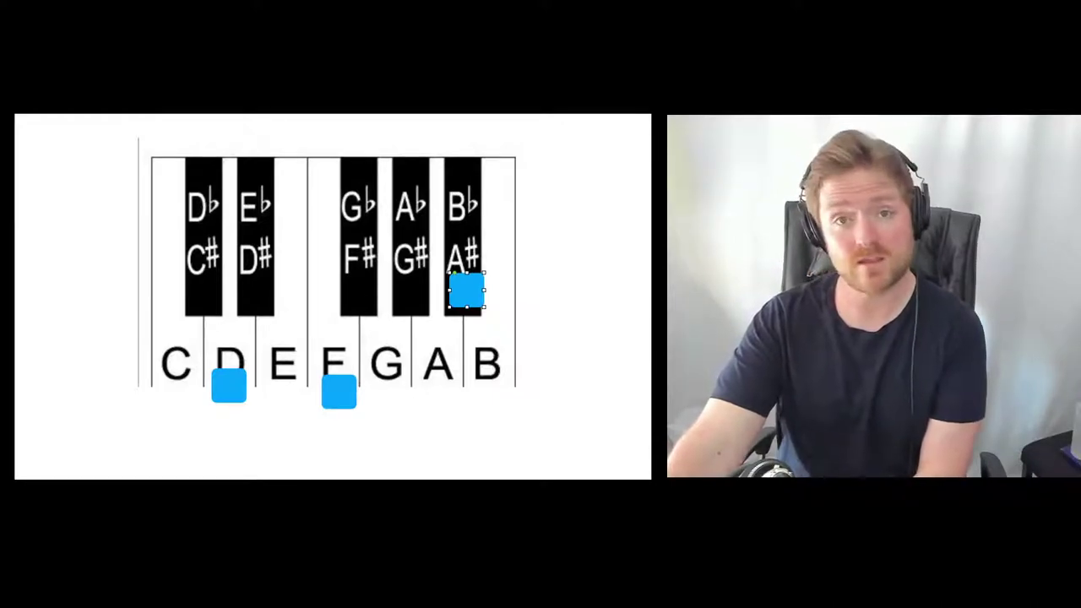
{"action": "left_click_drag", "start_coordinate": [229, 386], "coordinate": [210, 294]}
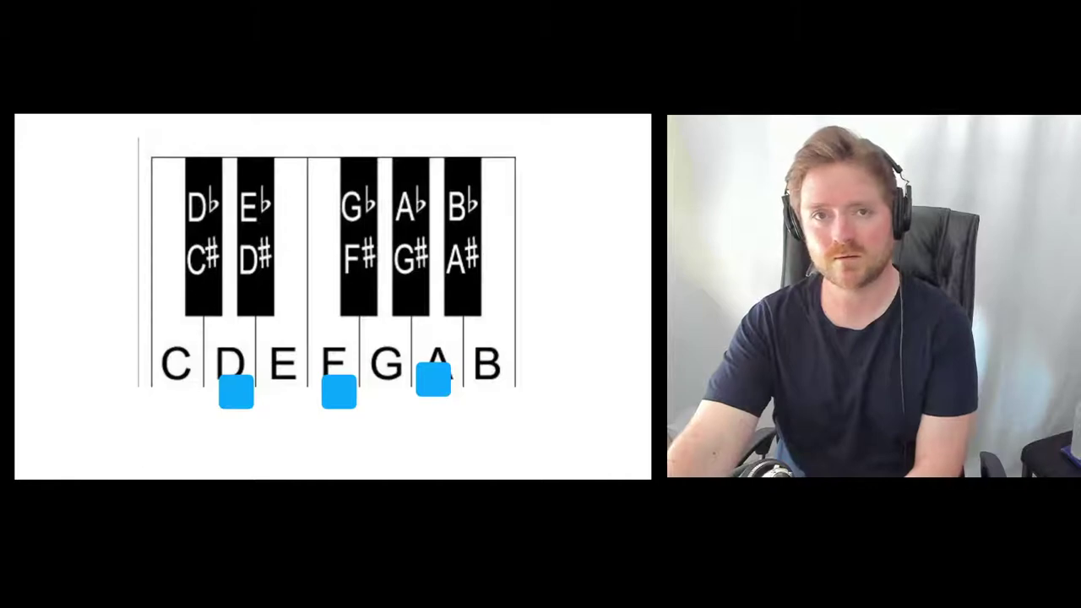
{"action": "left_click_drag", "start_coordinate": [433, 380], "coordinate": [466, 292]}
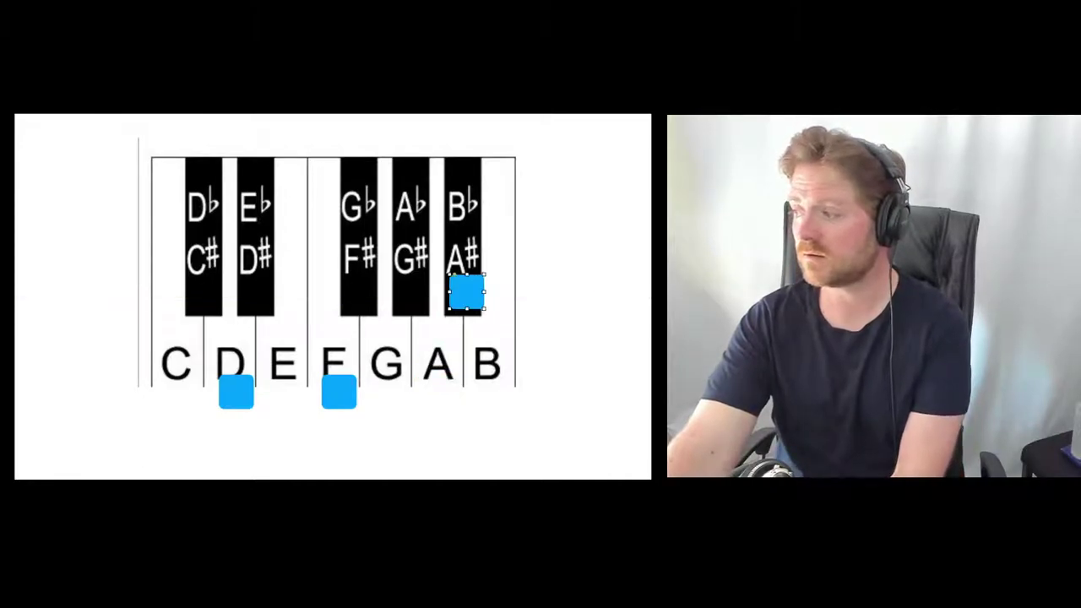
{"action": "left_click_drag", "start_coordinate": [236, 391], "coordinate": [204, 293]}
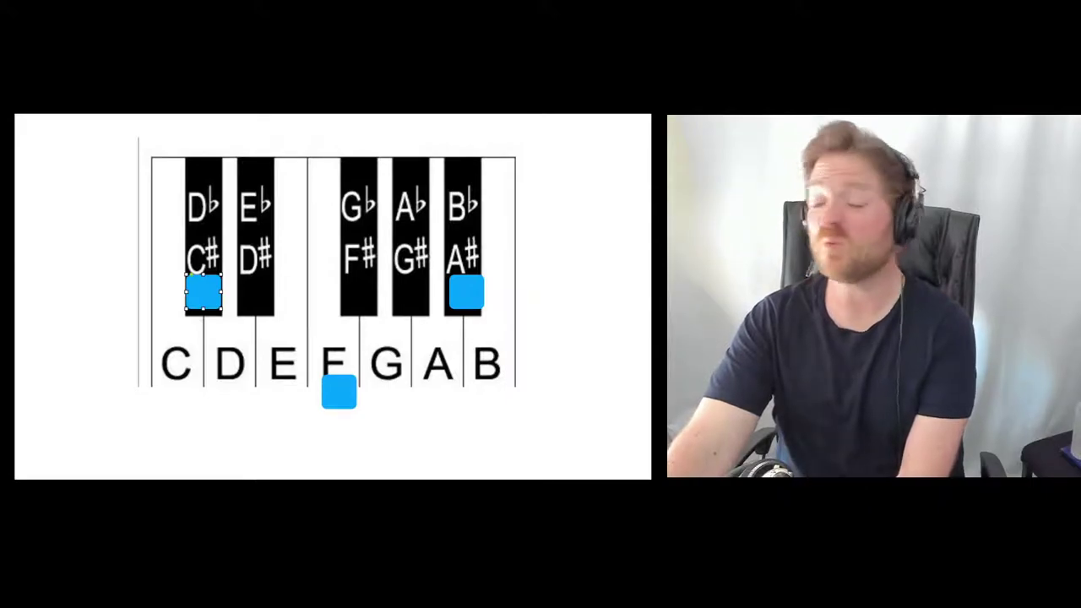
{"action": "left_click_drag", "start_coordinate": [338, 391], "coordinate": [359, 293]}
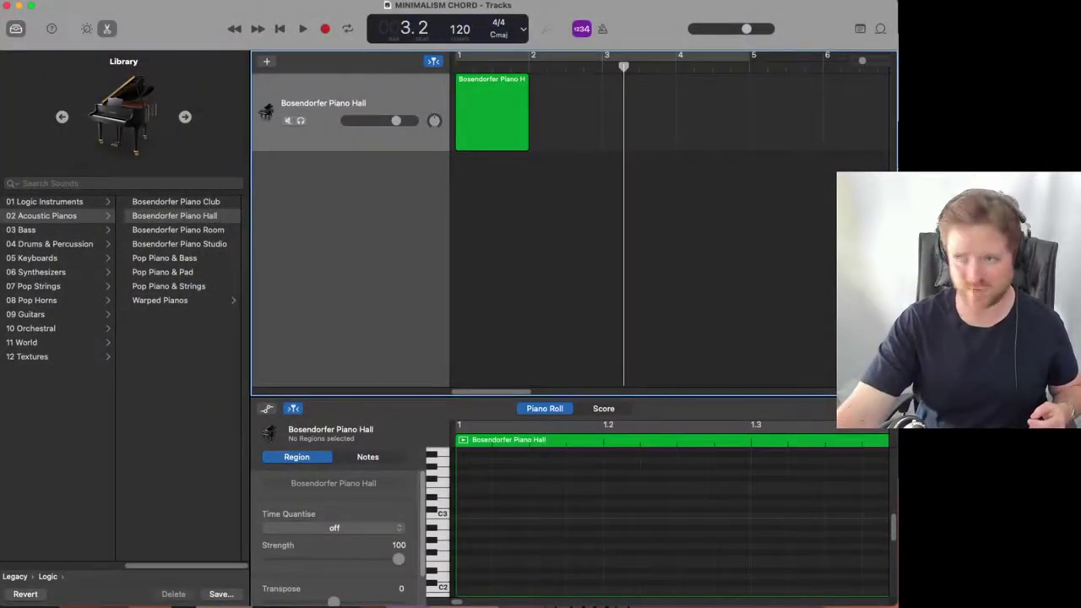
Delete the existing one-bar region from the Bosendorfer Piano Hall track.
{"action": "left_click", "coordinate": [505, 92]}
{"action": "key", "text": "Delete"}
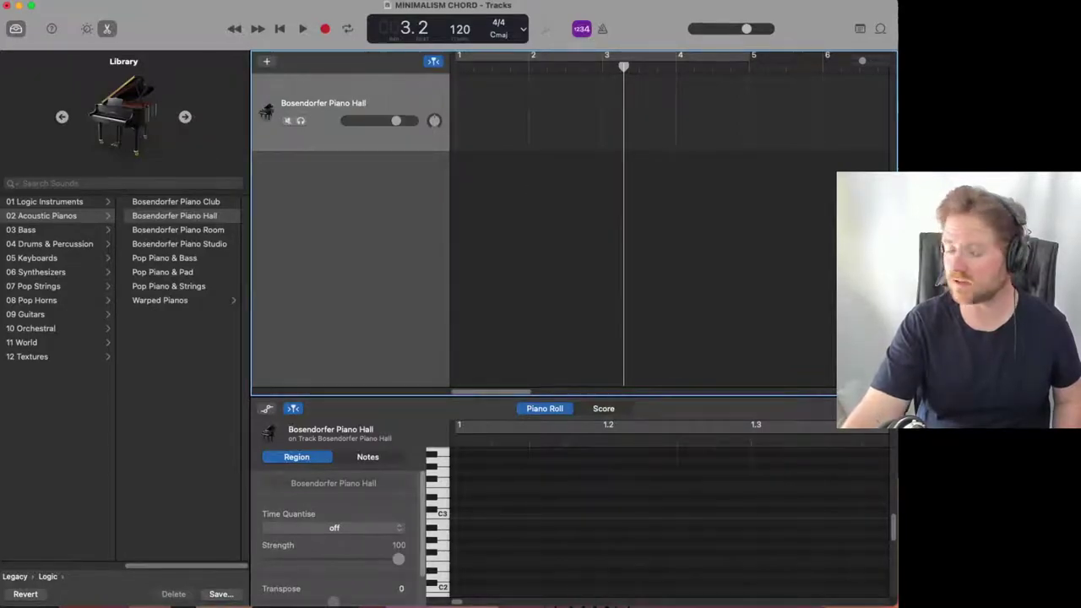
Open the on-screen keyboard, try a few piano notes in both the piano and Musical Typing layouts, and close it.
{"action": "key", "text": "super+k"}
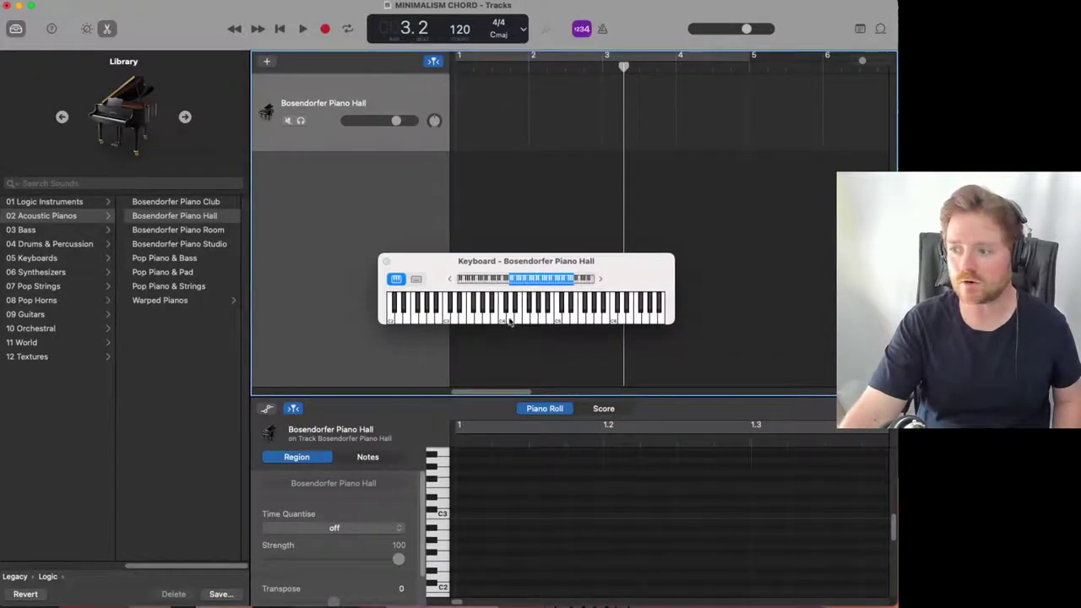
{"action": "left_click", "coordinate": [509, 322]}
{"action": "left_click", "coordinate": [534, 323]}
{"action": "left_click", "coordinate": [546, 317]}
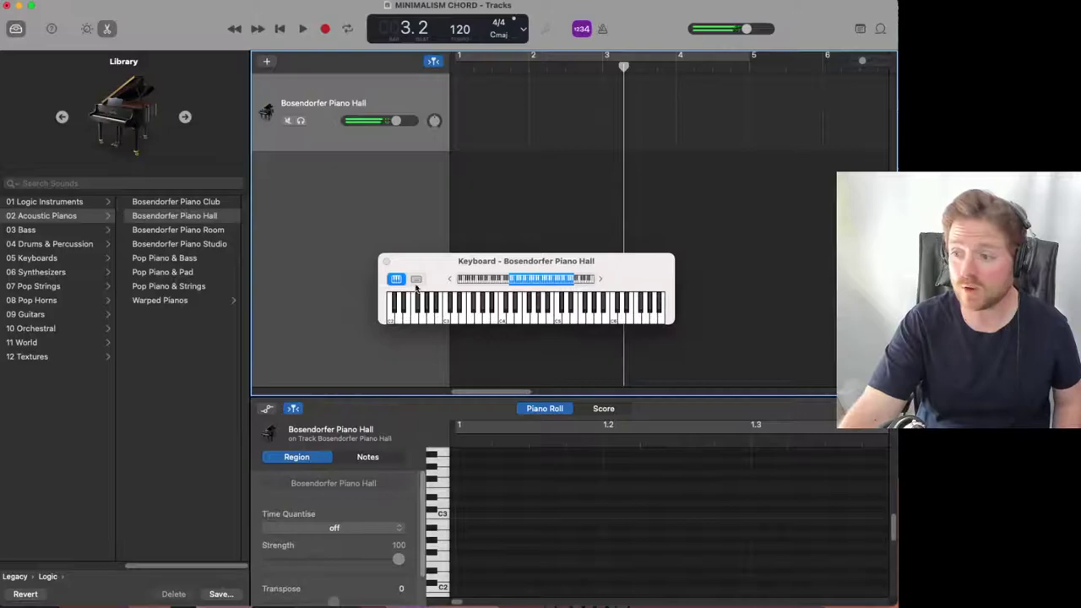
{"action": "left_click", "coordinate": [416, 280]}
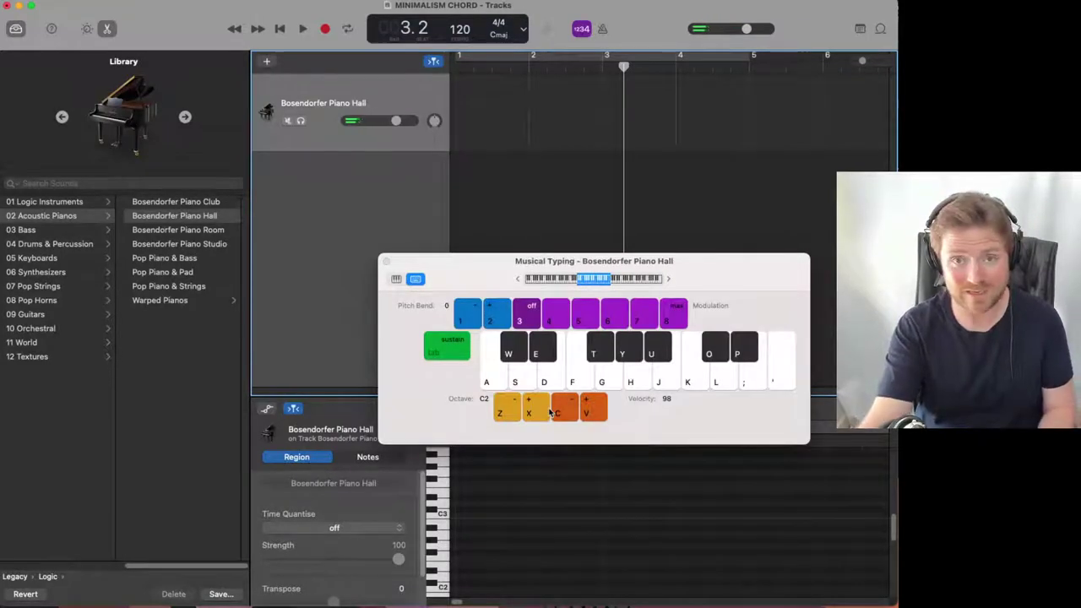
{"action": "left_click", "coordinate": [532, 384]}
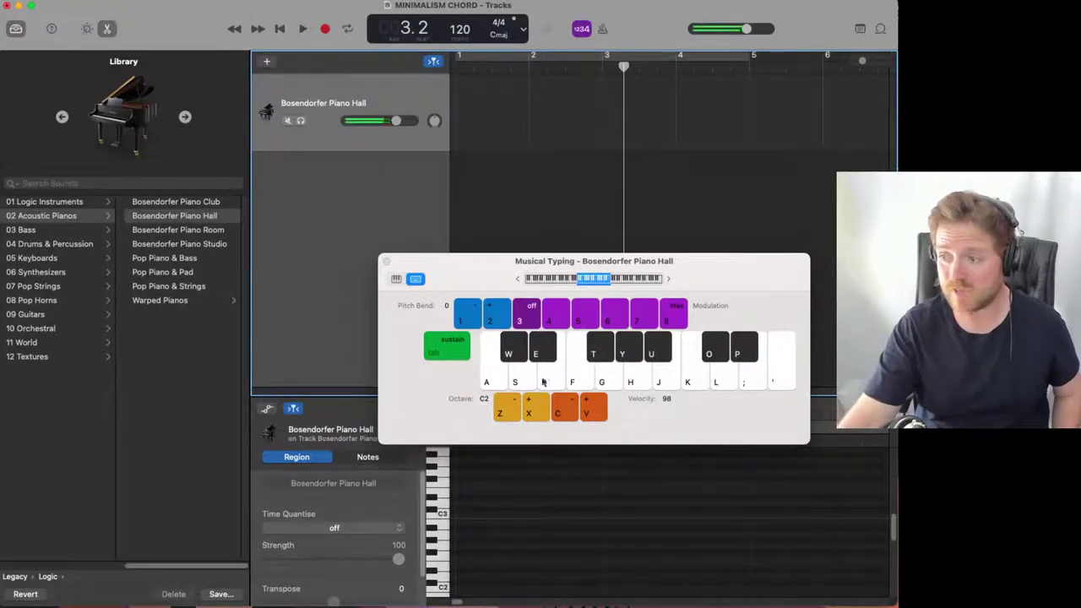
{"action": "left_click", "coordinate": [631, 379]}
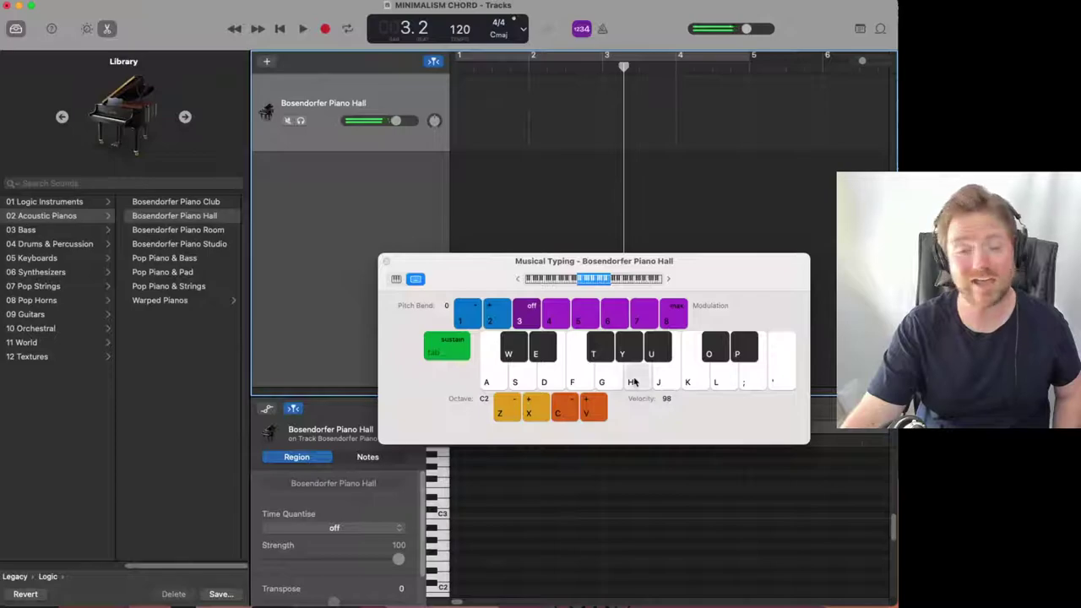
{"action": "left_click", "coordinate": [387, 262]}
Record a short D minor chord on the Bosendorfer Piano Hall track from bar 1 with the metronome on.
{"action": "left_click", "coordinate": [282, 31]}
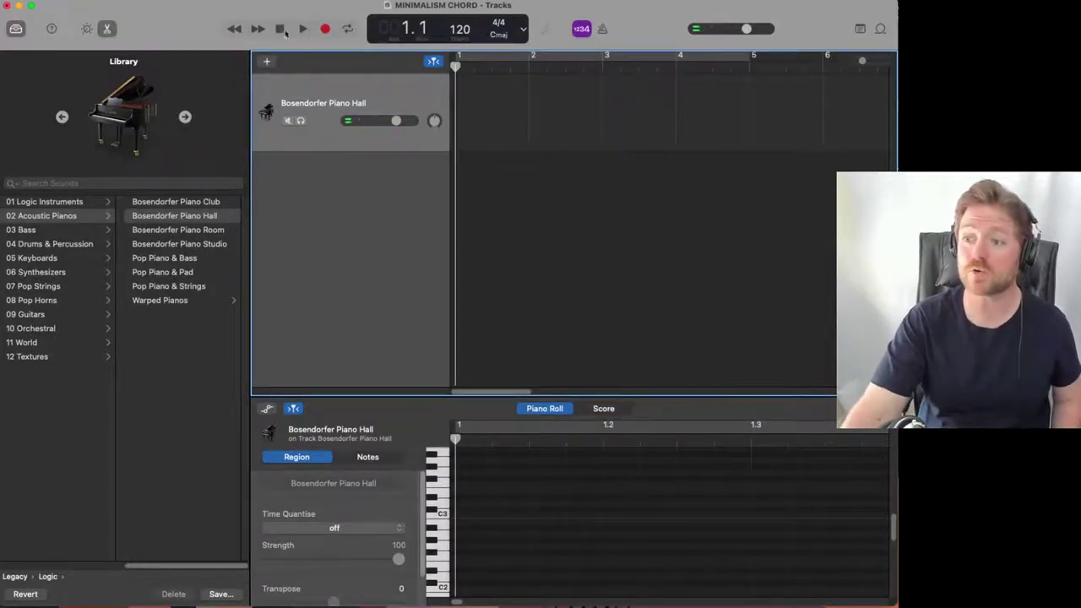
{"action": "left_click", "coordinate": [603, 30]}
{"action": "left_click", "coordinate": [326, 28]}
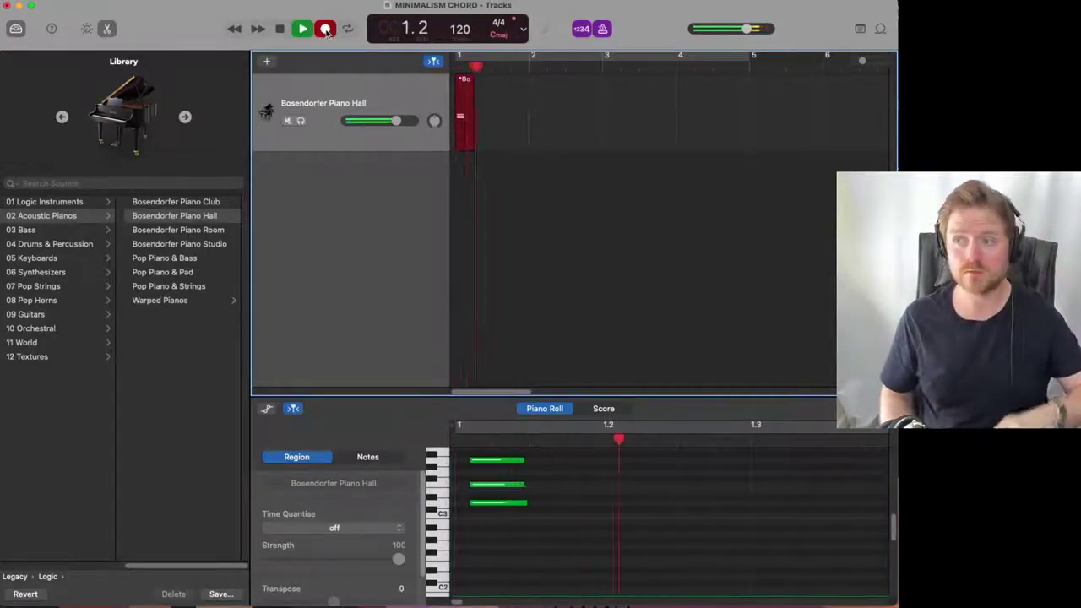
{"action": "left_click", "coordinate": [326, 30]}
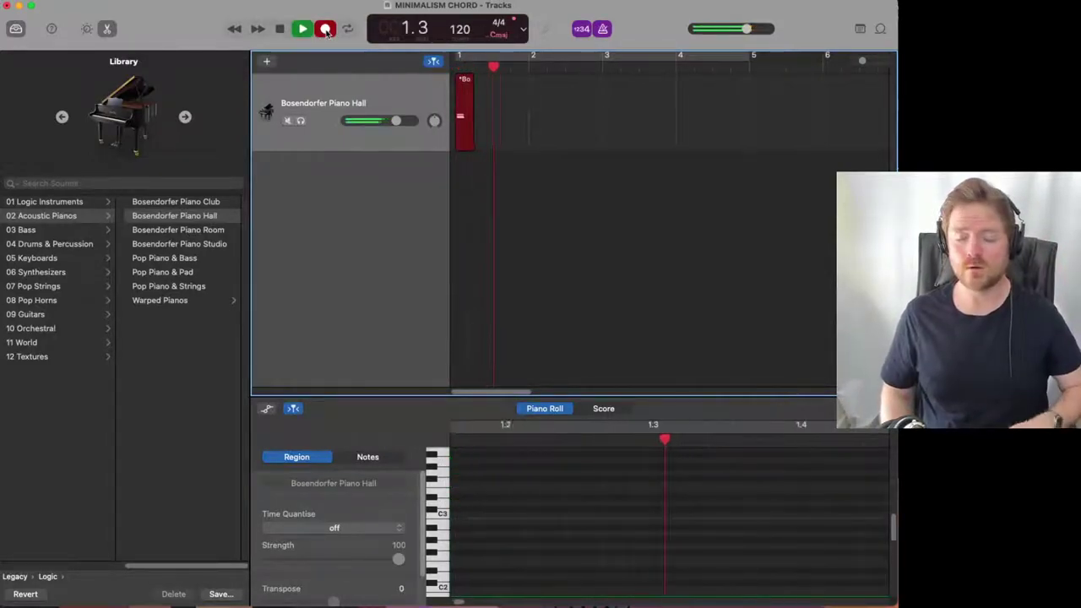
{"action": "left_click", "coordinate": [280, 30]}
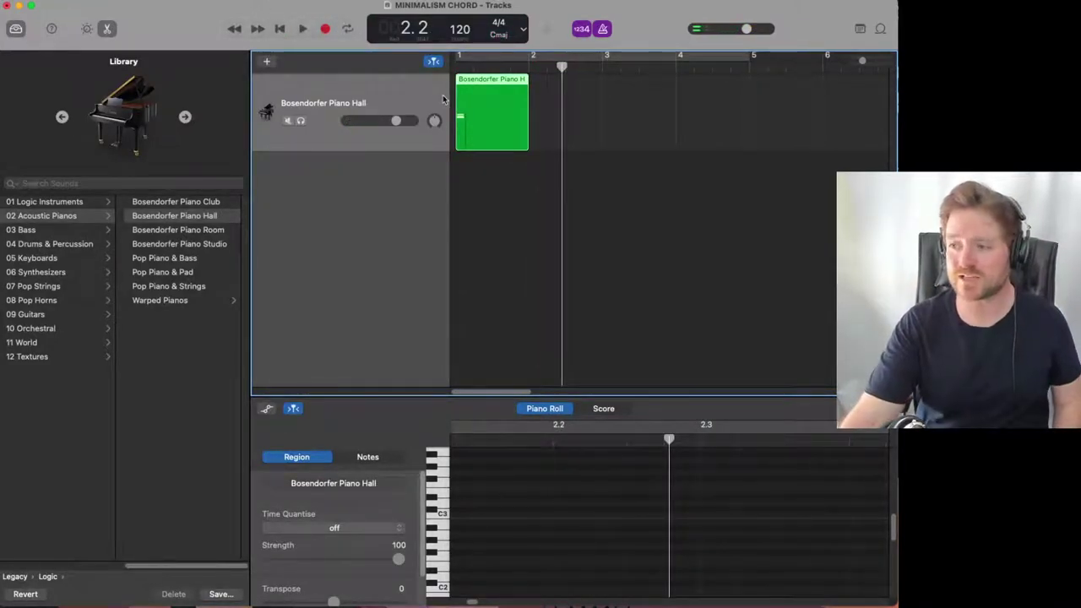
Quantise the three recorded chord notes to 1/16 Note in the Piano Roll and shorten them slightly.
{"action": "left_click", "coordinate": [465, 127]}
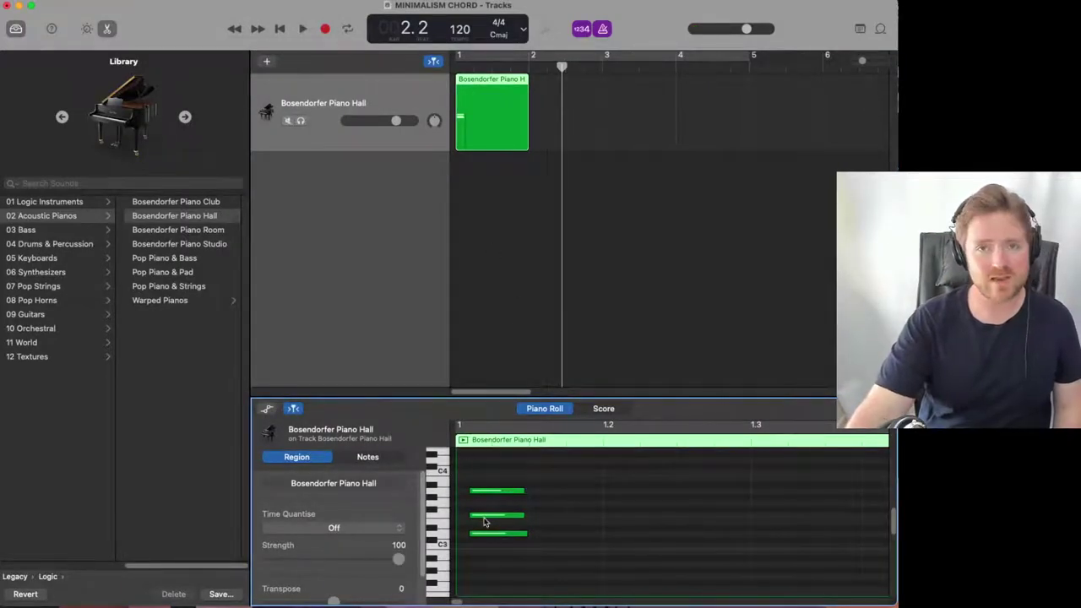
{"action": "left_click_drag", "start_coordinate": [494, 568], "coordinate": [484, 489]}
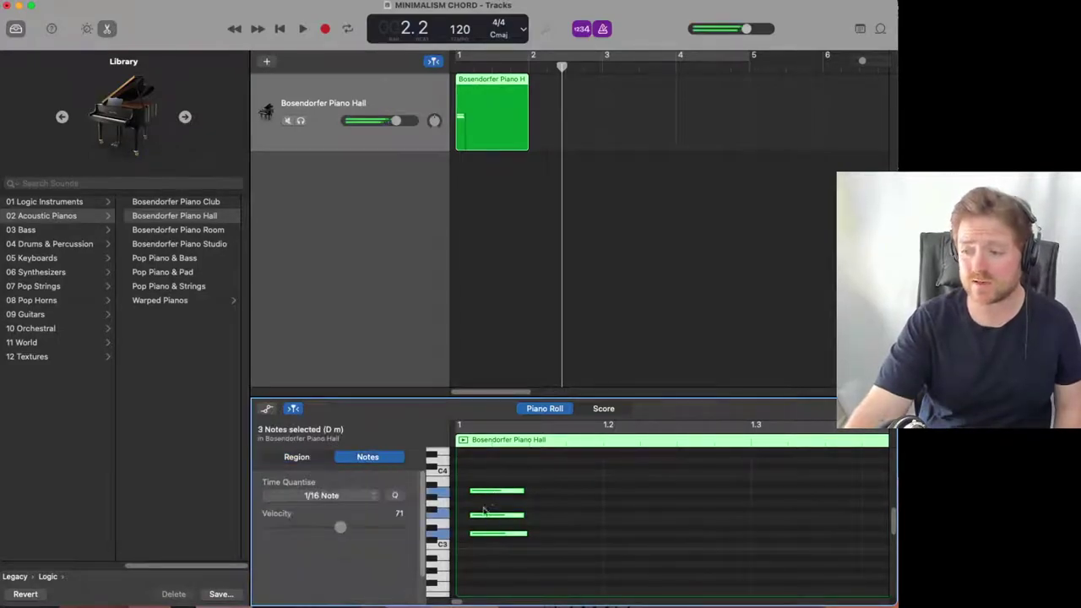
{"action": "left_click", "coordinate": [396, 496]}
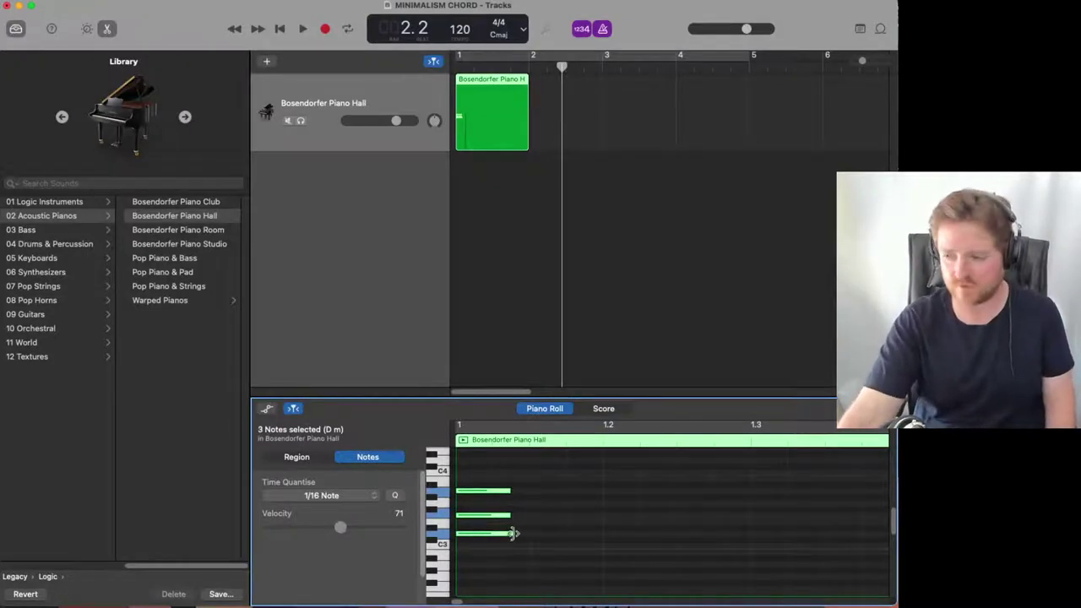
{"action": "left_click_drag", "start_coordinate": [511, 534], "coordinate": [507, 534]}
{"action": "left_click_drag", "start_coordinate": [864, 60], "coordinate": [863, 61]}
{"action": "left_click_drag", "start_coordinate": [904, 425], "coordinate": [891, 429]}
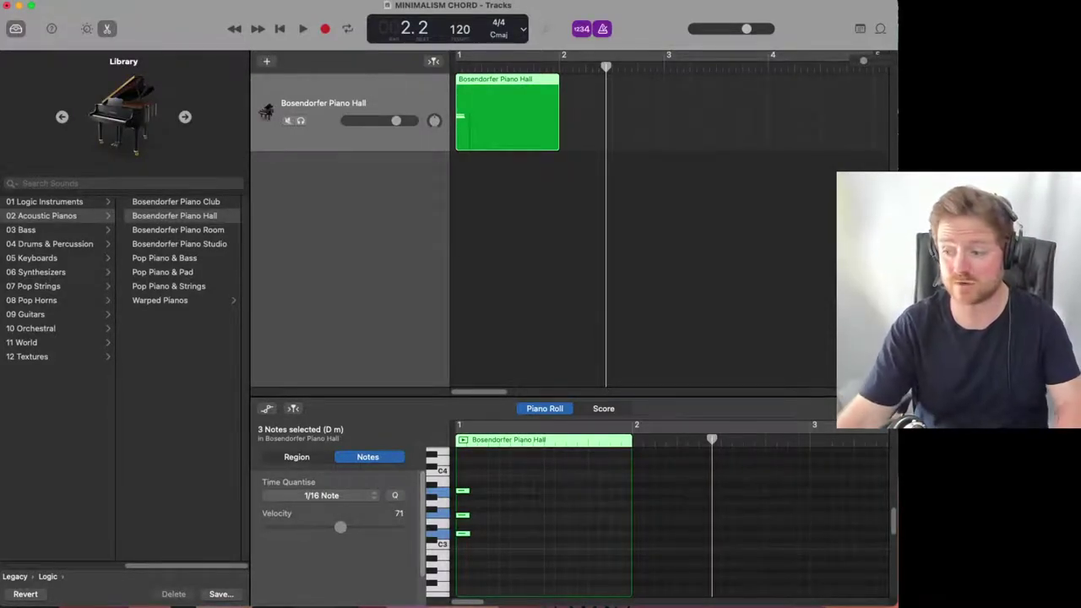
Copy the D minor chord and paste it onto beats 2, 3 and 4 of bar 1.
{"action": "left_click_drag", "start_coordinate": [464, 476], "coordinate": [481, 563]}
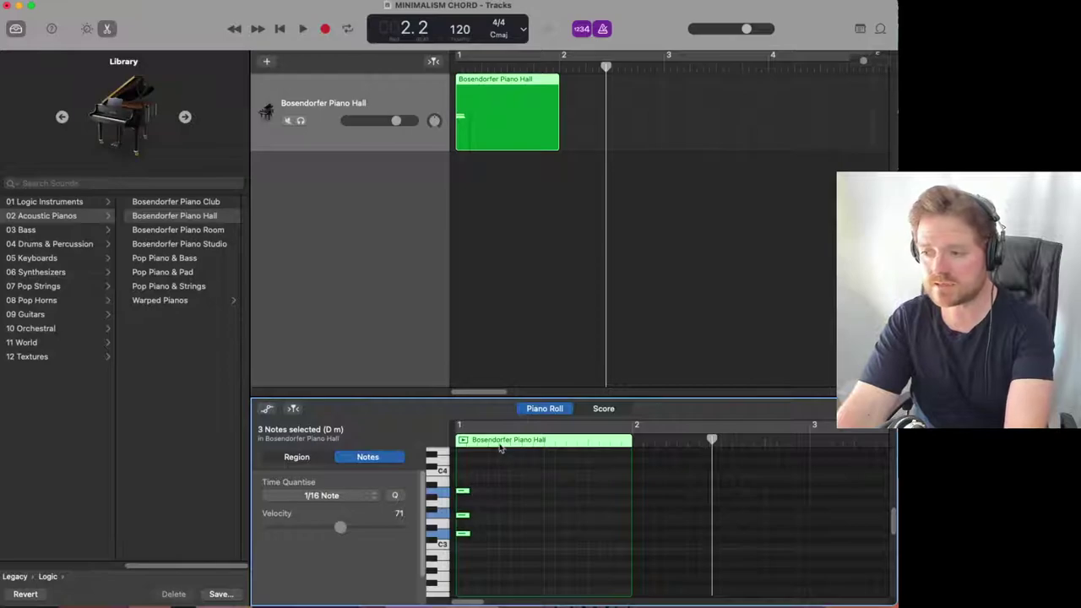
{"action": "key", "text": "comma"}
{"action": "key", "text": "super+v"}
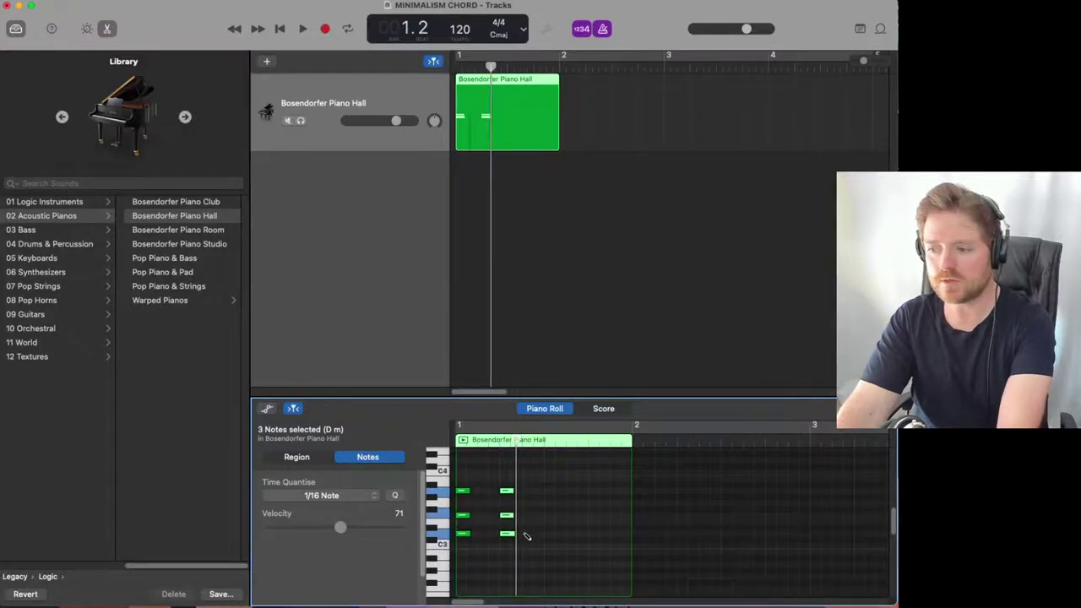
{"action": "left_click", "coordinate": [545, 444]}
{"action": "key", "text": "super+v"}
{"action": "left_click", "coordinate": [589, 445]}
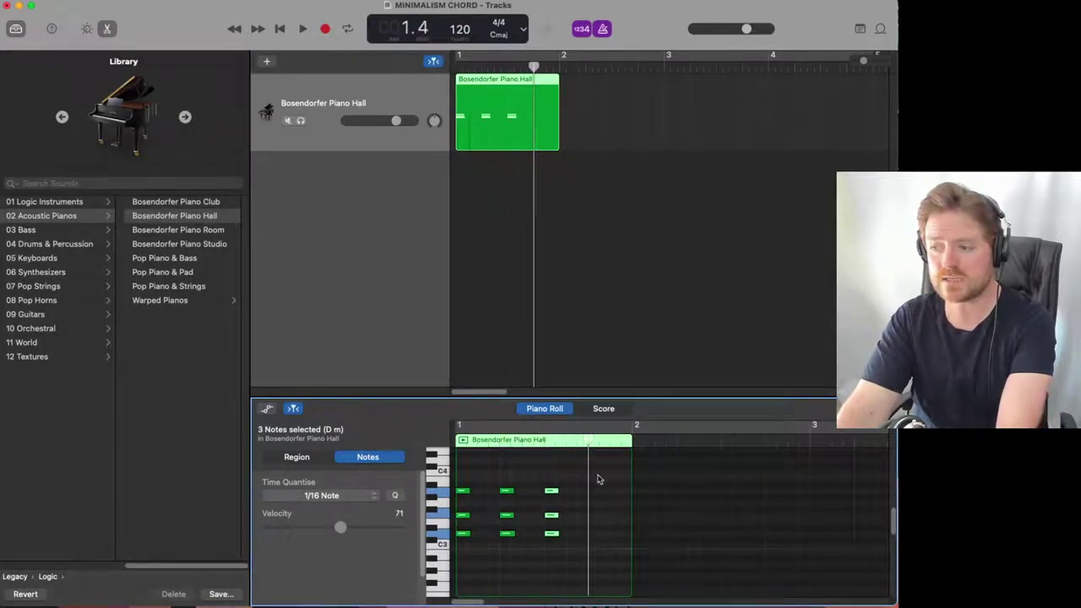
{"action": "key", "text": "super+v"}
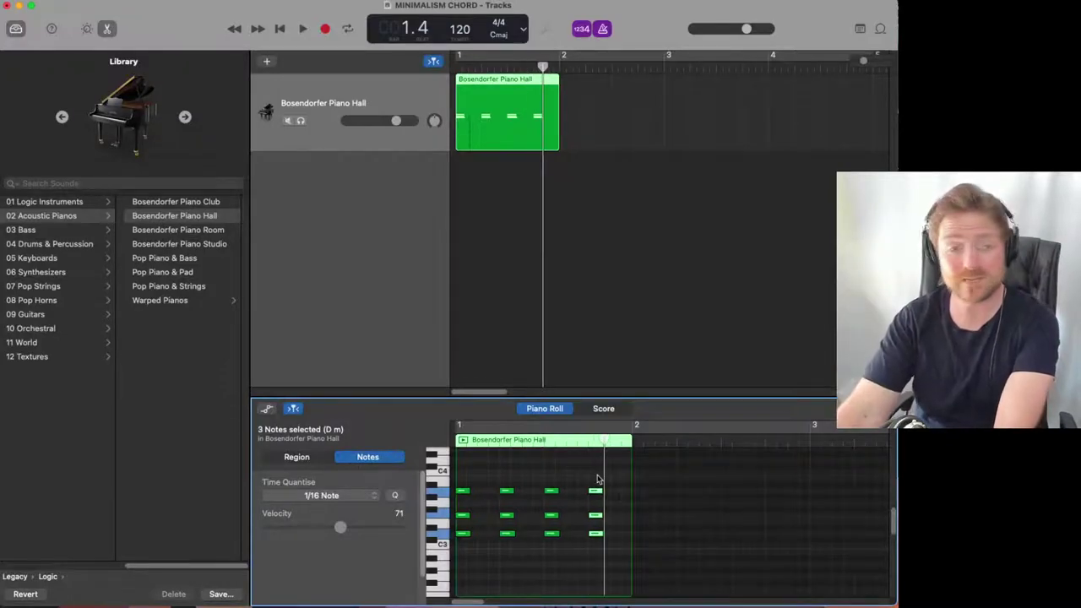
Copy all four chords and paste them an eighth note after the first beat to fill the gaps between them.
{"action": "left_click_drag", "start_coordinate": [597, 559], "coordinate": [451, 472]}
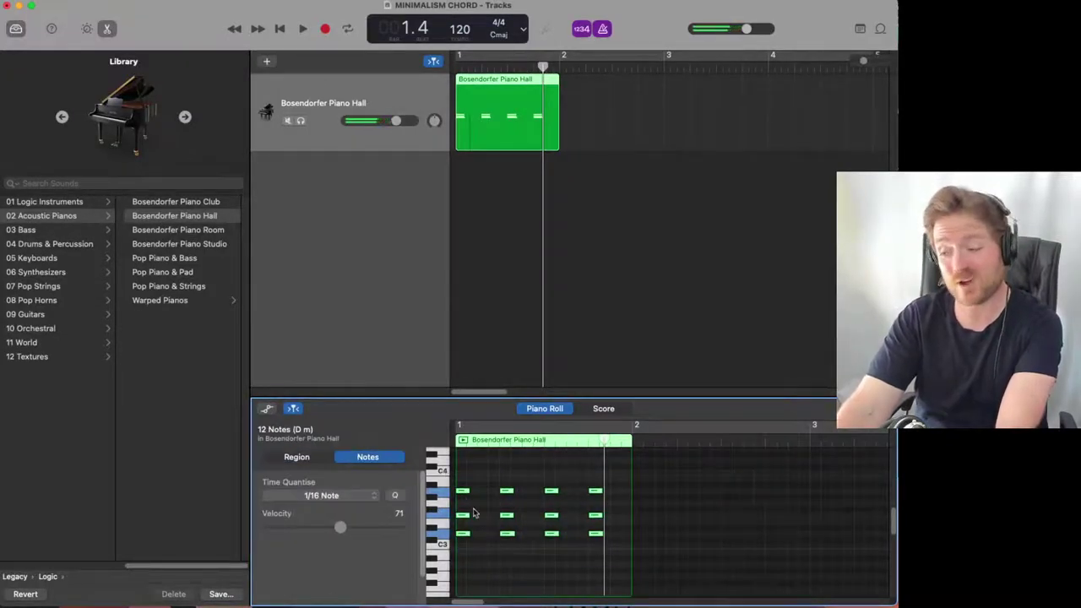
{"action": "left_click", "coordinate": [483, 445]}
{"action": "key", "text": "super+v"}
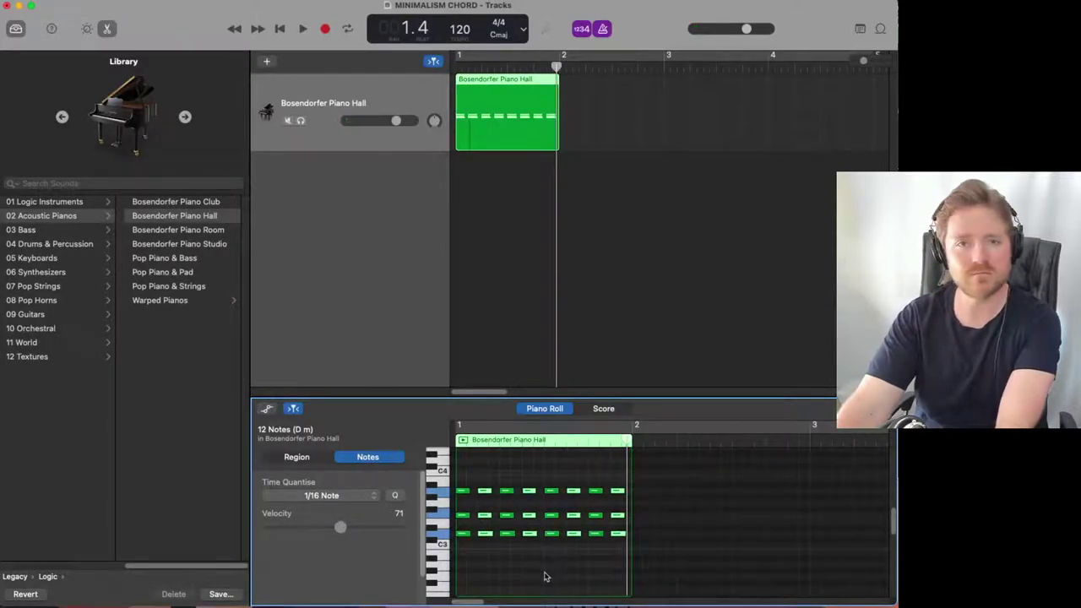
Play the bar of repeated eighth-note chords from the start and stop at its end.
{"action": "left_click", "coordinate": [454, 71]}
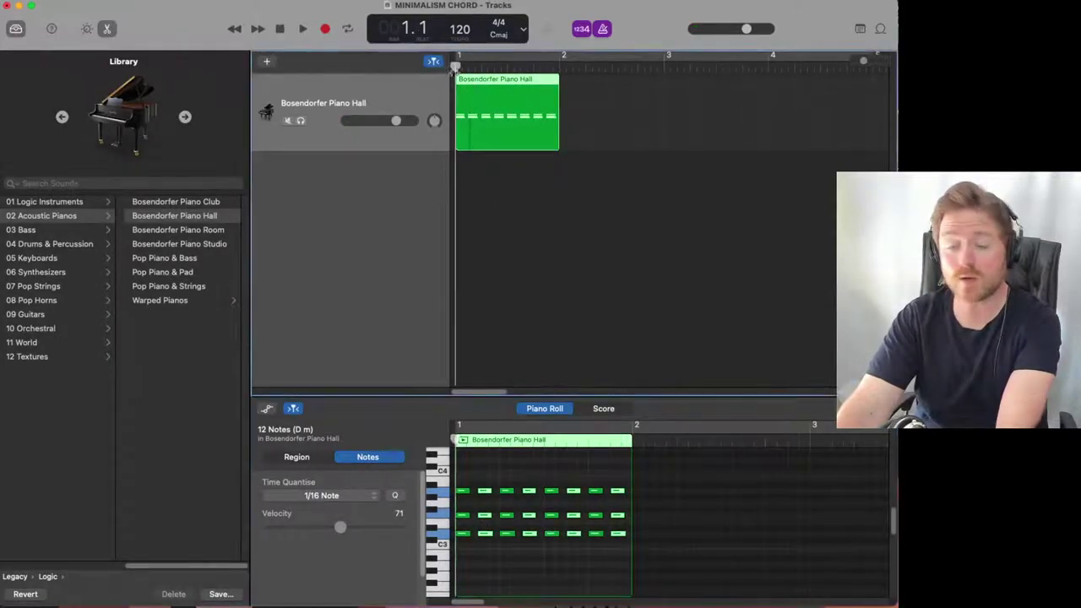
{"action": "key", "text": "space"}
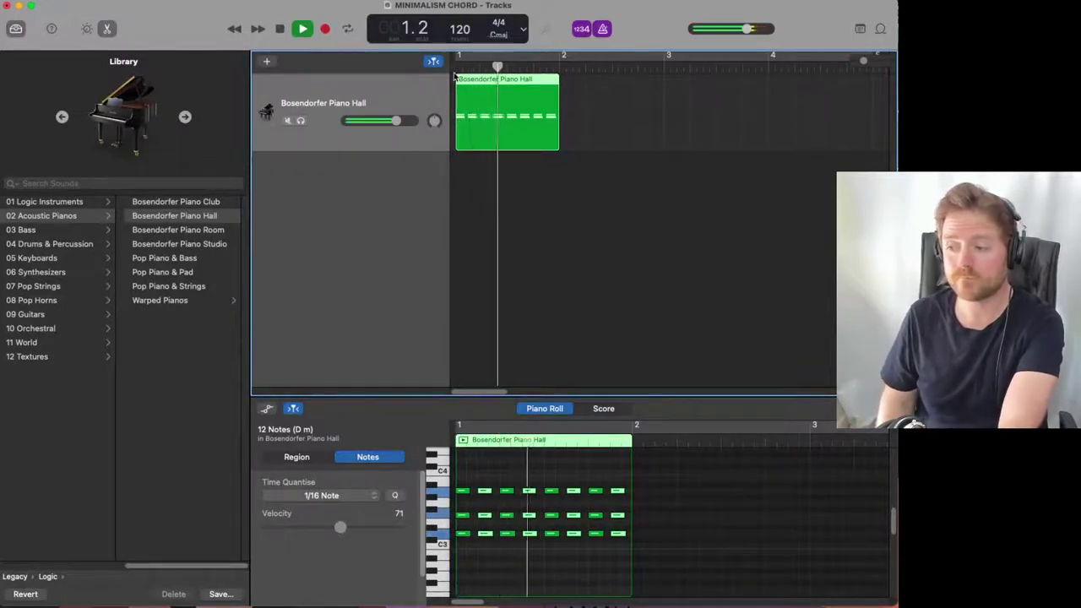
{"action": "key", "text": "space"}
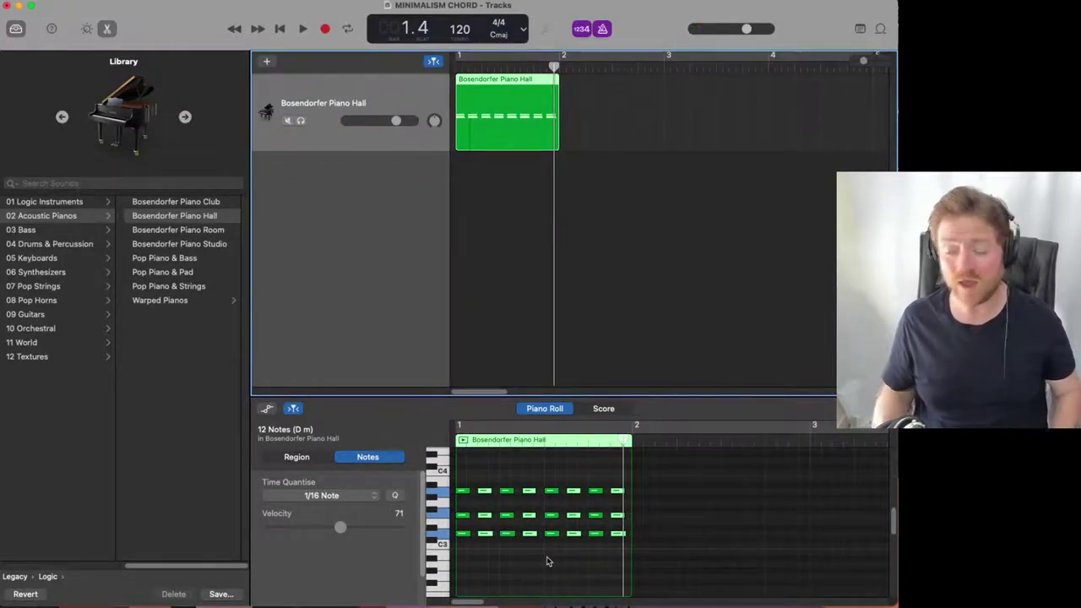
Delete the top note A from the first chord and the lower notes D and F from the second chord.
{"action": "left_click", "coordinate": [463, 492]}
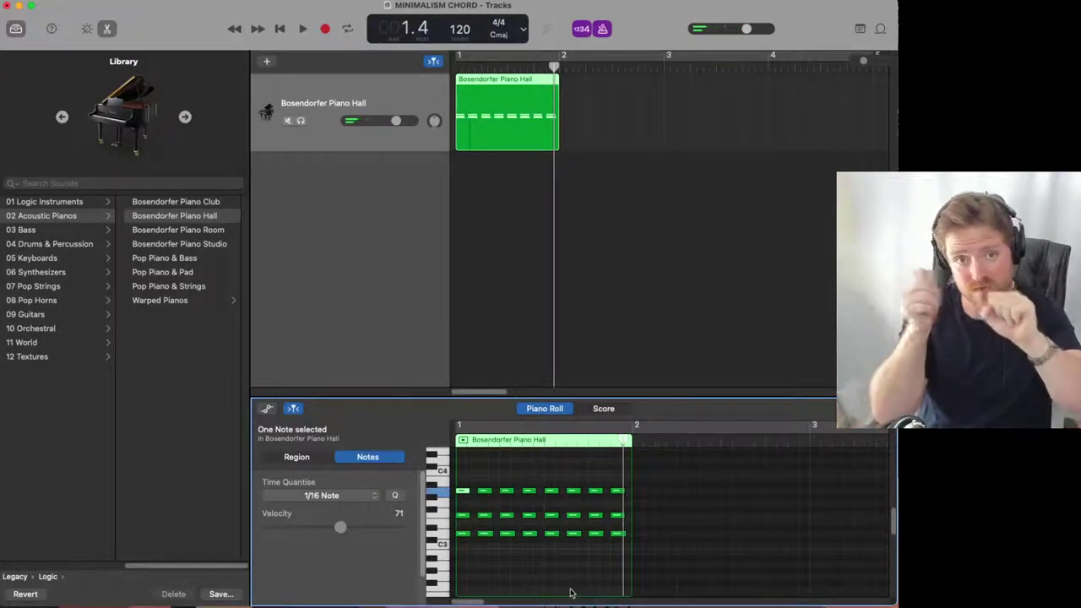
{"action": "key", "text": "BackSpace"}
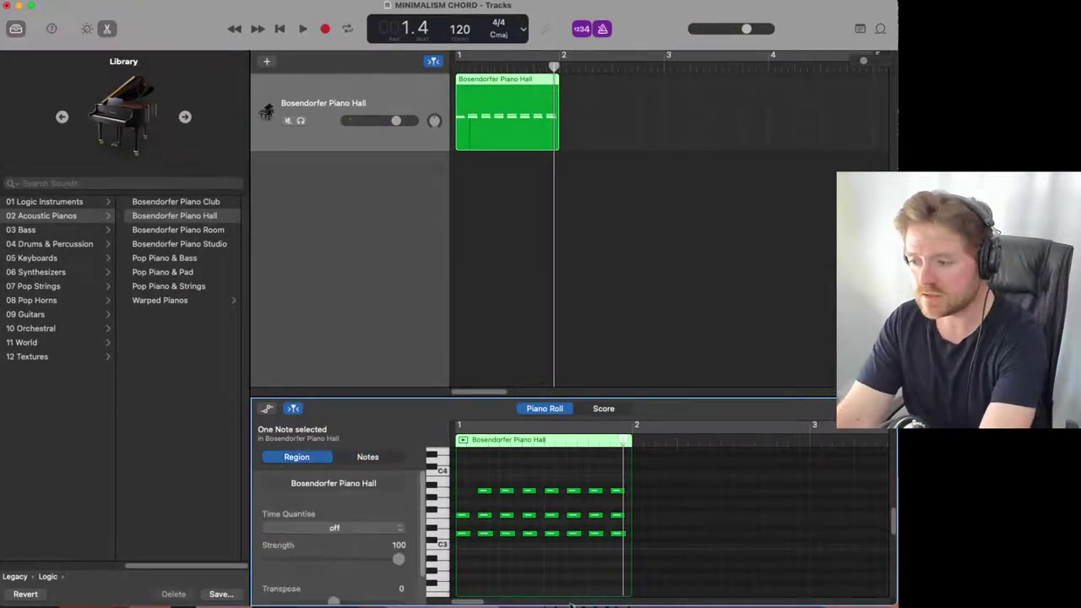
{"action": "left_click", "coordinate": [484, 533]}
{"action": "left_click", "coordinate": [484, 515], "text": "shift"}
{"action": "key", "text": "BackSpace"}
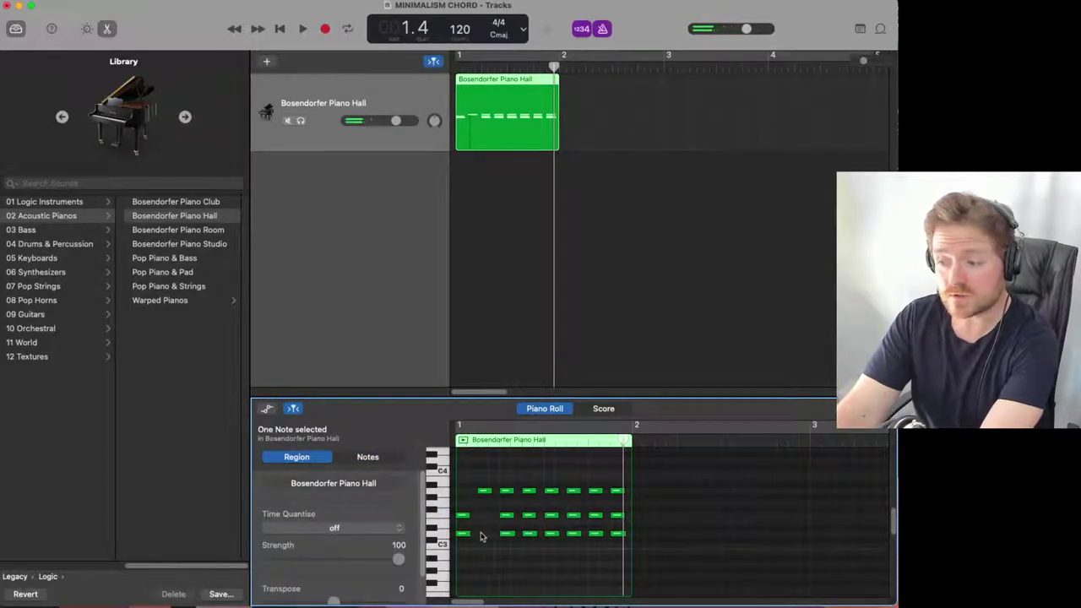
Delete the A from the third, fifth and seventh chords, and the D and F from the fourth, sixth and eighth.
{"action": "left_click", "coordinate": [541, 519]}
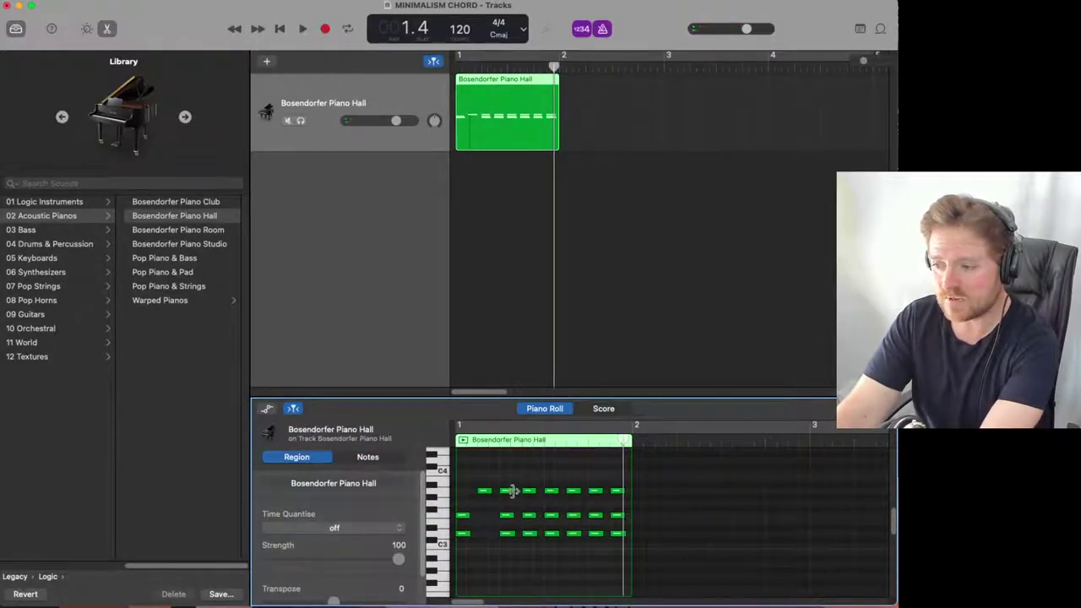
{"action": "left_click", "coordinate": [511, 492]}
{"action": "key", "text": "BackSpace"}
{"action": "left_click", "coordinate": [529, 515]}
{"action": "key", "text": "BackSpace"}
{"action": "left_click", "coordinate": [550, 490]}
{"action": "key", "text": "BackSpace"}
{"action": "left_click", "coordinate": [572, 515]}
{"action": "key", "text": "BackSpace"}
{"action": "left_click", "coordinate": [572, 533]}
{"action": "key", "text": "BackSpace"}
{"action": "left_click", "coordinate": [594, 491]}
{"action": "key", "text": "BackSpace"}
{"action": "left_click", "coordinate": [617, 514]}
{"action": "key", "text": "BackSpace"}
{"action": "left_click", "coordinate": [617, 534]}
{"action": "key", "text": "BackSpace"}
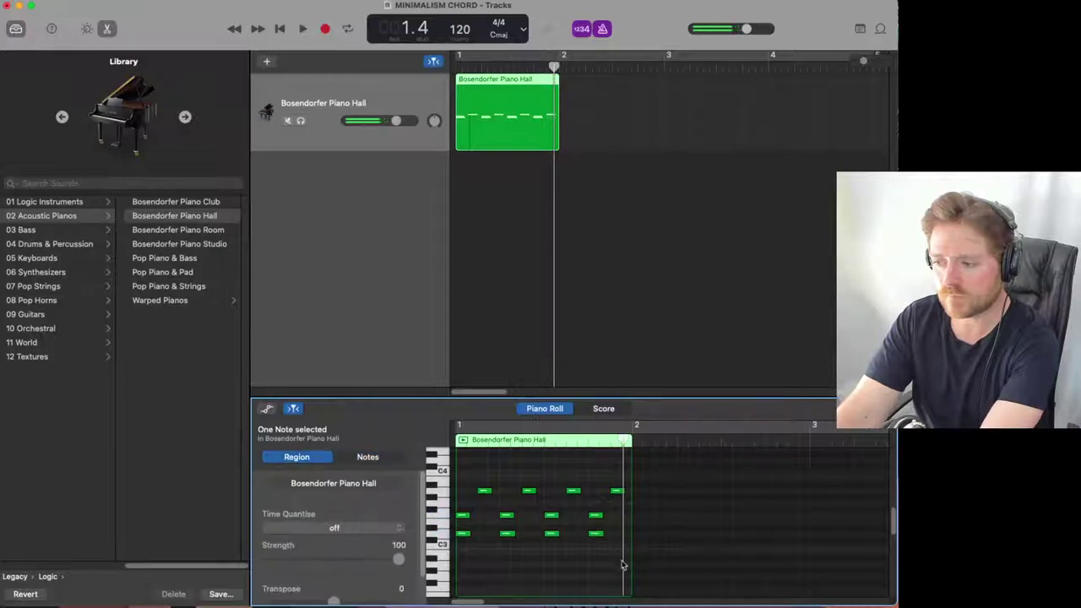
Play the alternating two-note and single-note pattern from the start of the bar and stop at its end.
{"action": "left_click", "coordinate": [434, 172]}
{"action": "key", "text": "Return"}
{"action": "key", "text": "space"}
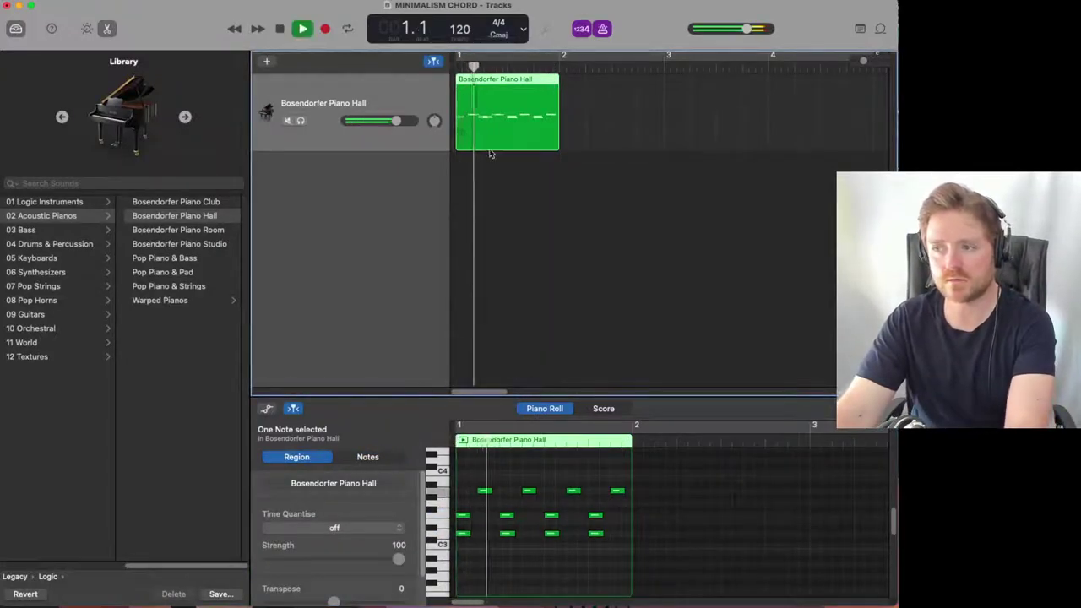
{"action": "key", "text": "space"}
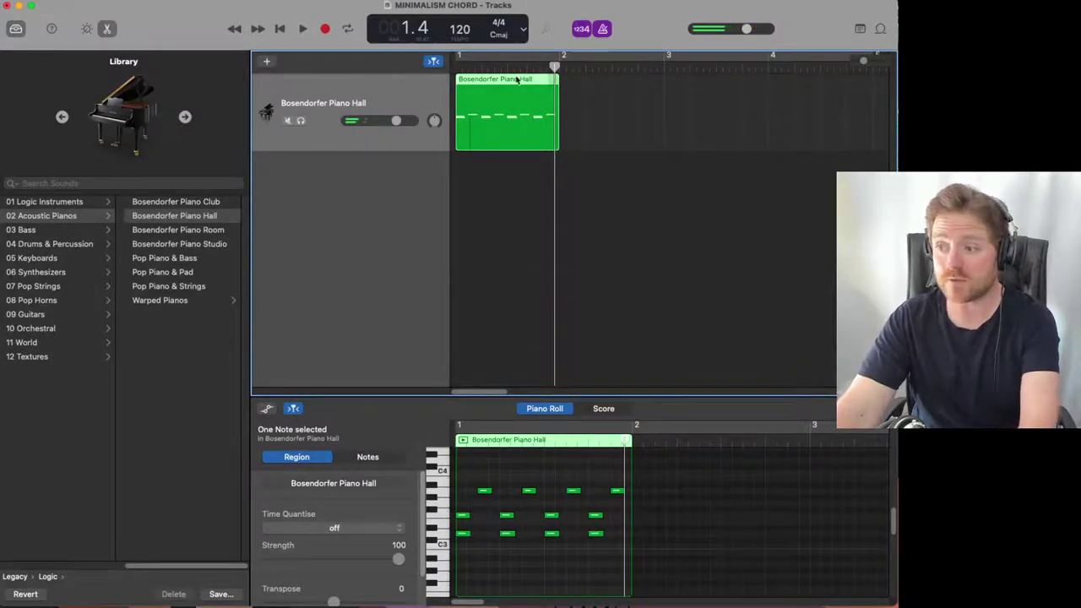
Copy the one-bar piano region across bars 2 to 4 and play the four bars with the metronome turned off.
{"action": "left_click_drag", "start_coordinate": [515, 82], "coordinate": [809, 83]}
{"action": "left_click", "coordinate": [575, 198]}
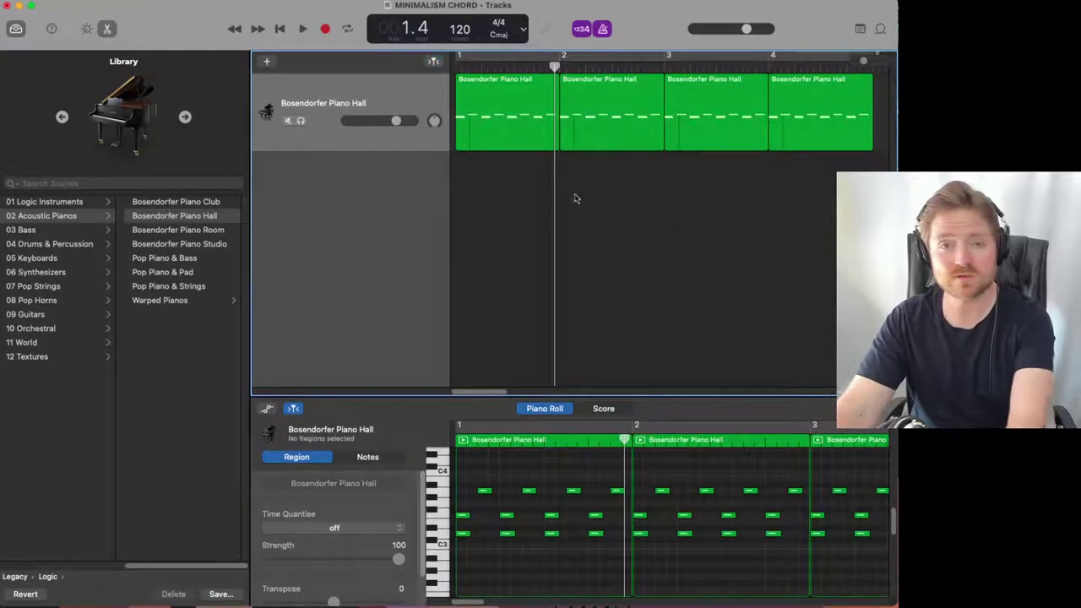
{"action": "left_click", "coordinate": [457, 64]}
{"action": "key", "text": "space"}
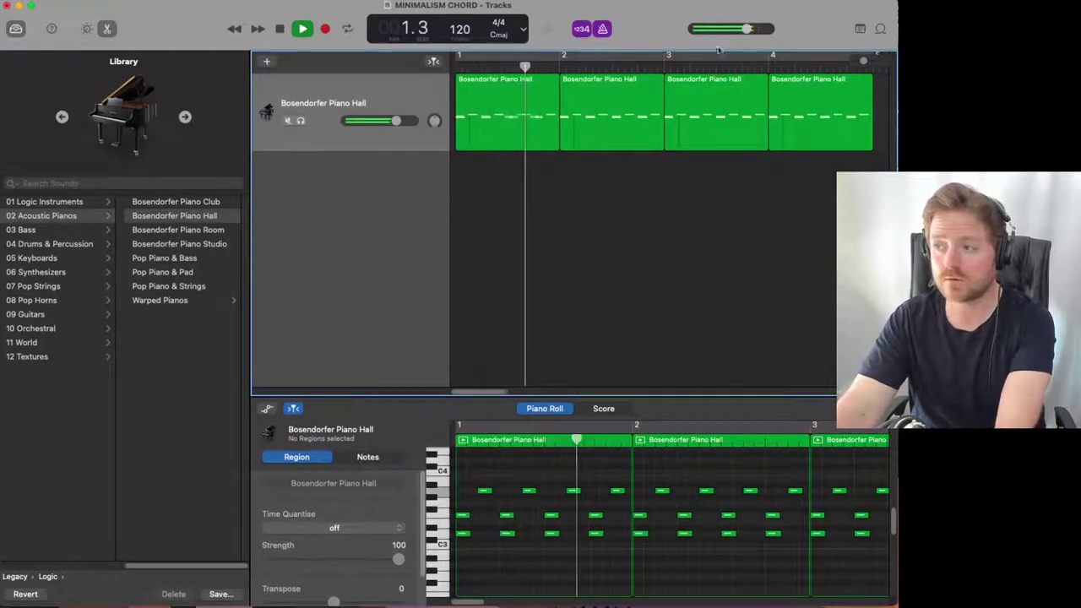
{"action": "left_click", "coordinate": [603, 29]}
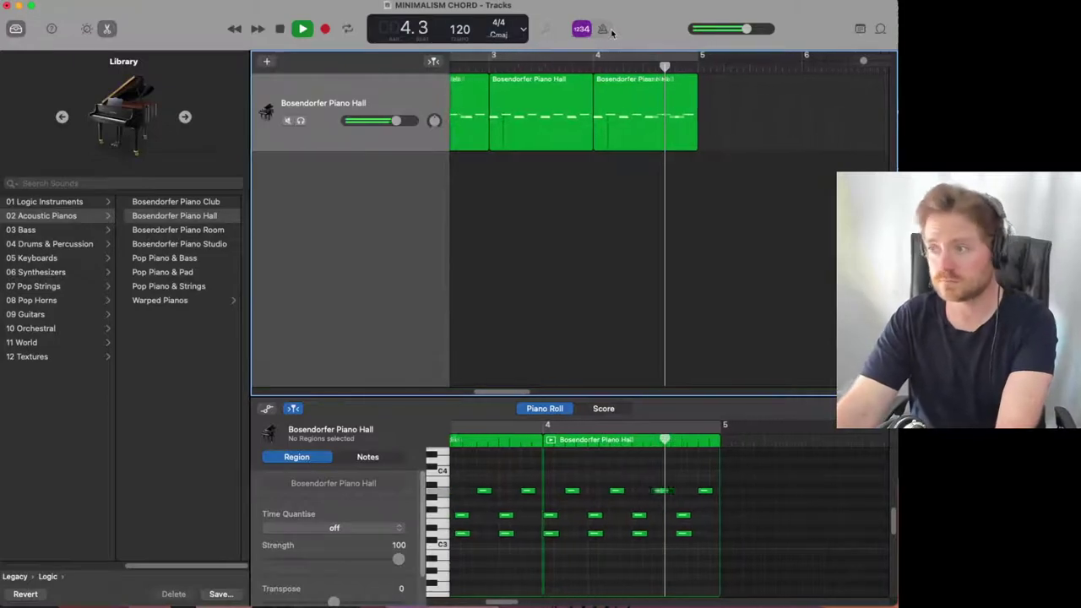
{"action": "key", "text": "space"}
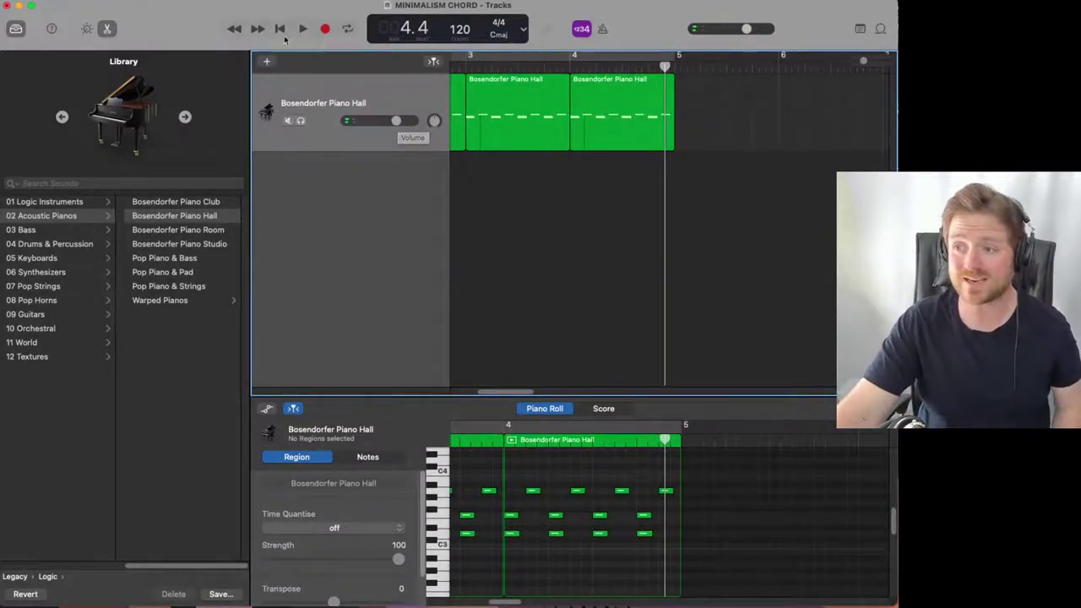
Add a software instrument track and give it the Orchestra Harp sound by searching the library for "harp".
{"action": "left_click", "coordinate": [280, 30]}
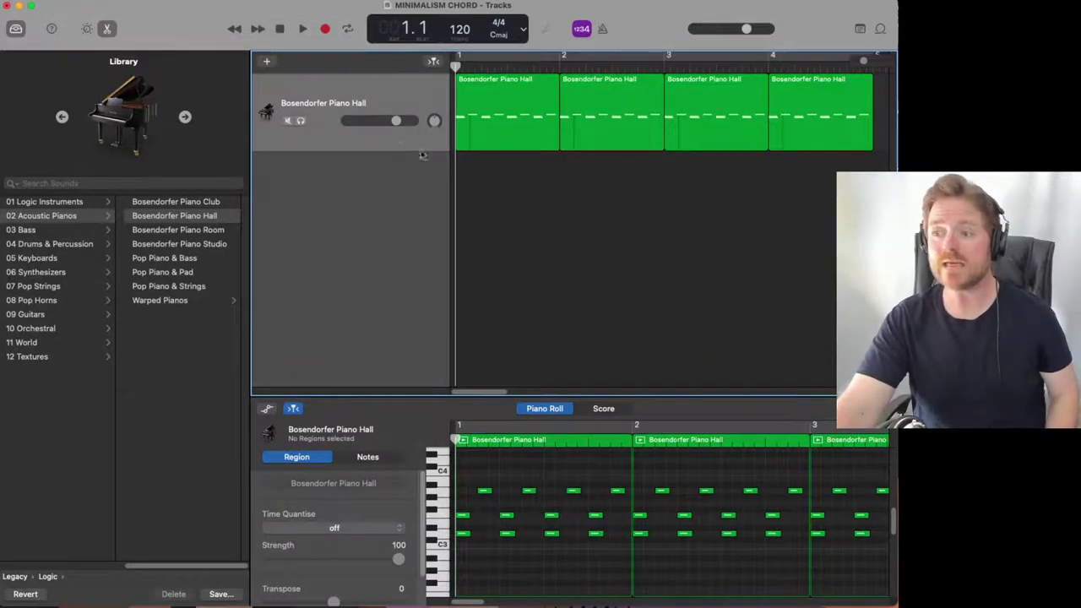
{"action": "left_click", "coordinate": [373, 104]}
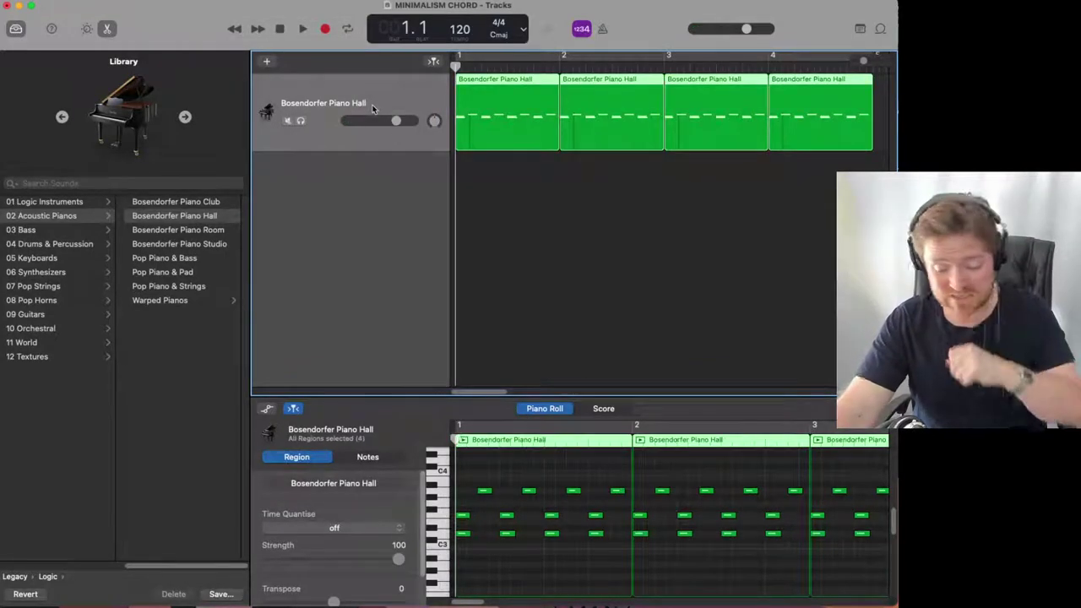
{"action": "left_click", "coordinate": [267, 64]}
{"action": "left_click", "coordinate": [253, 253]}
{"action": "key", "text": "Return"}
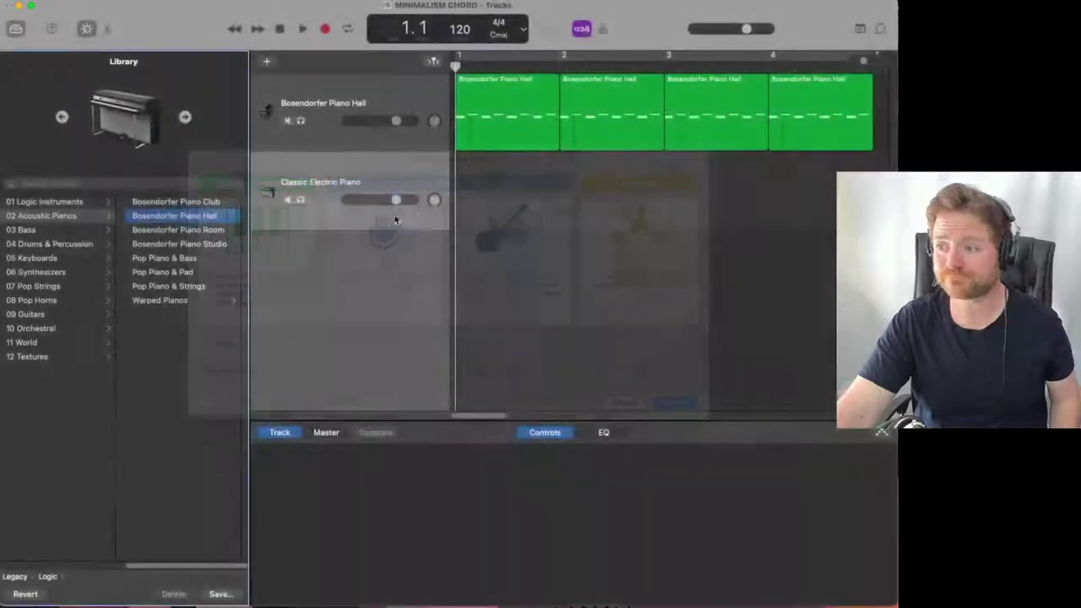
{"action": "left_click", "coordinate": [93, 183]}
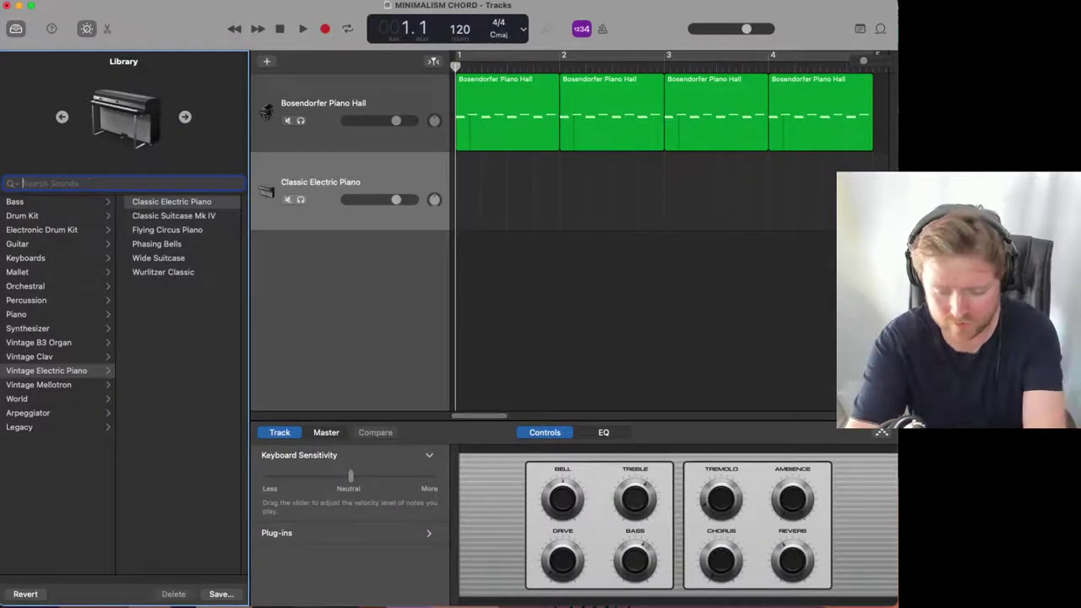
{"action": "type", "text": "harp"}
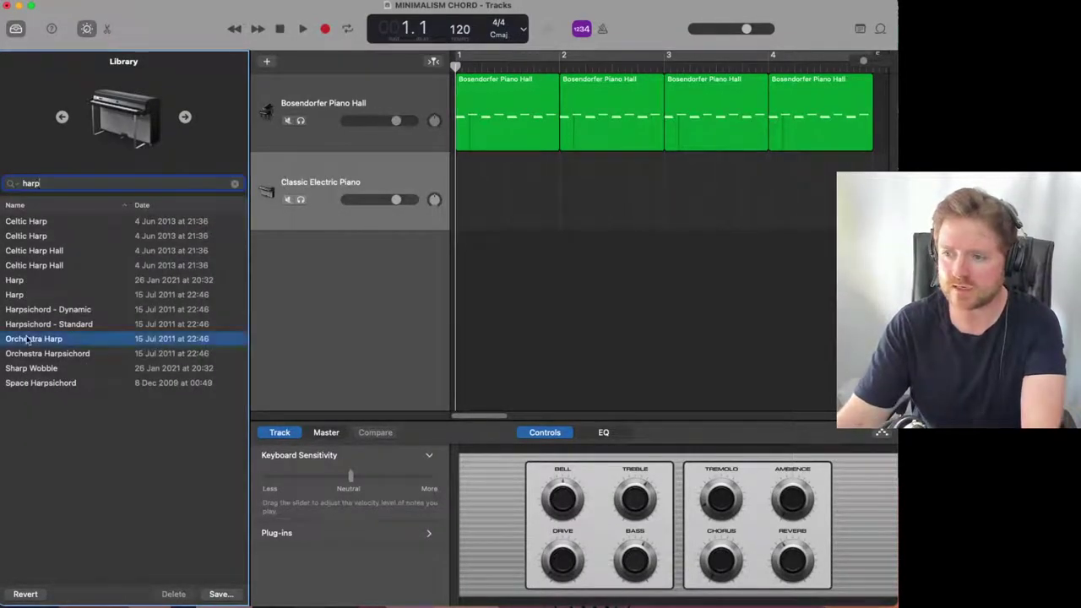
{"action": "left_click", "coordinate": [28, 339]}
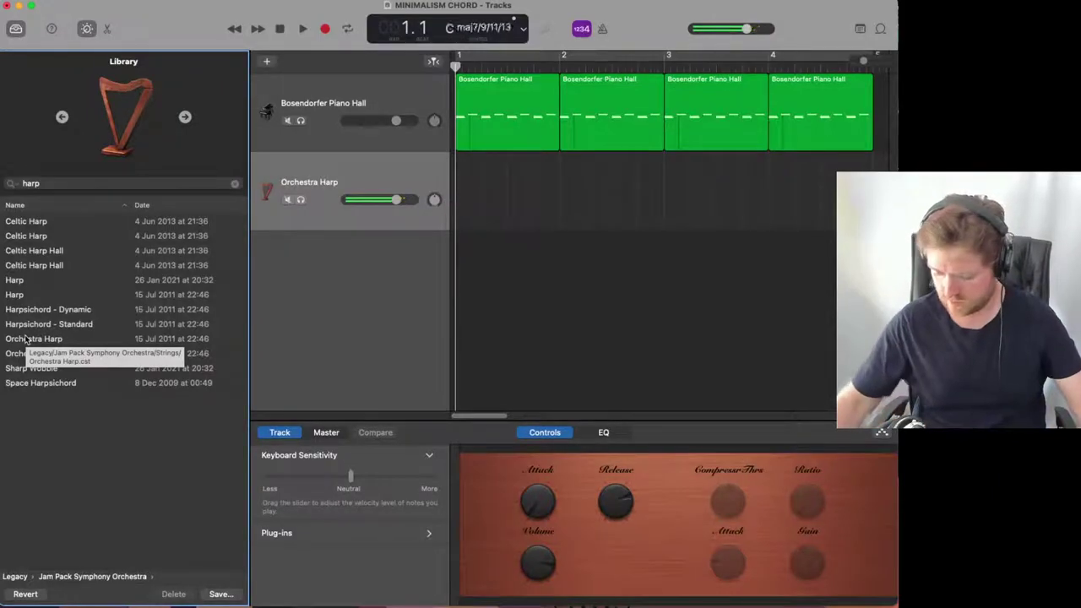
Copy the four piano regions onto the Orchestra Harp track at bar 1 and briefly play both tracks together.
{"action": "left_click", "coordinate": [522, 107]}
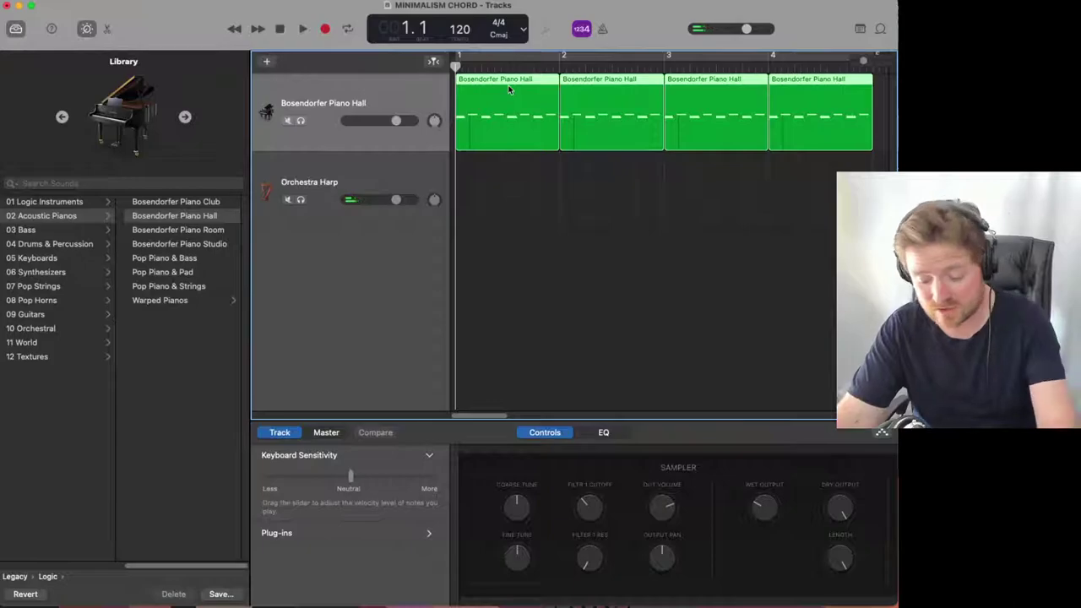
{"action": "left_click_drag", "start_coordinate": [510, 90], "coordinate": [503, 187]}
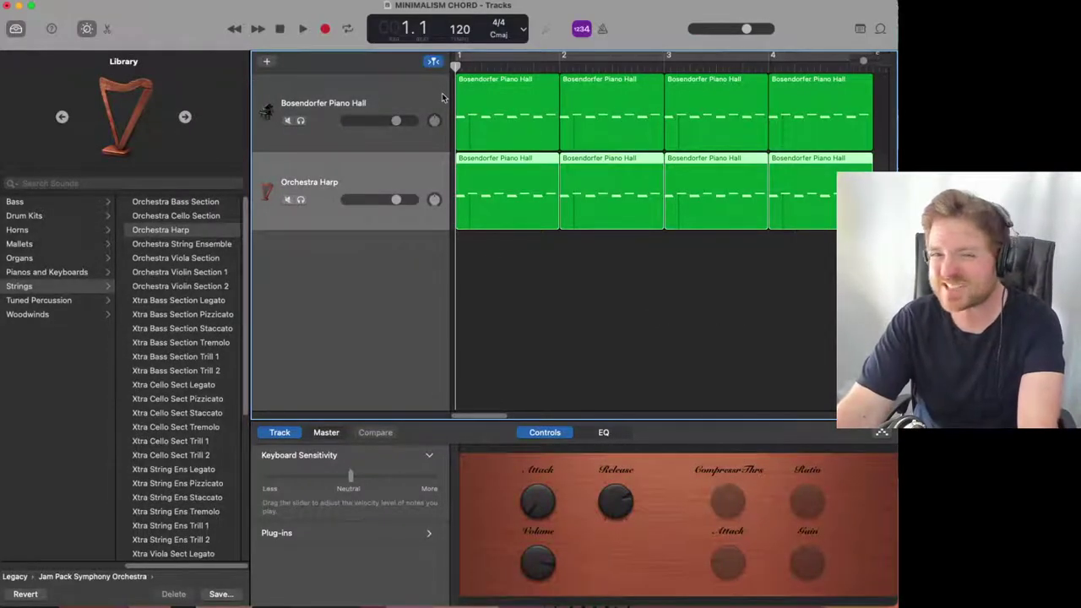
{"action": "key", "text": "space"}
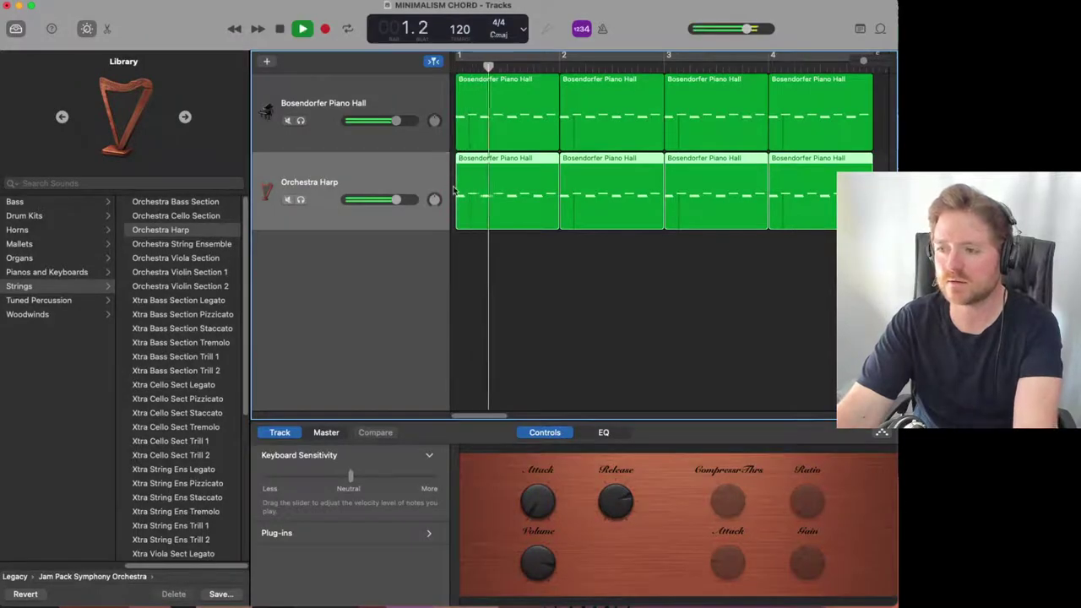
{"action": "key", "text": "space"}
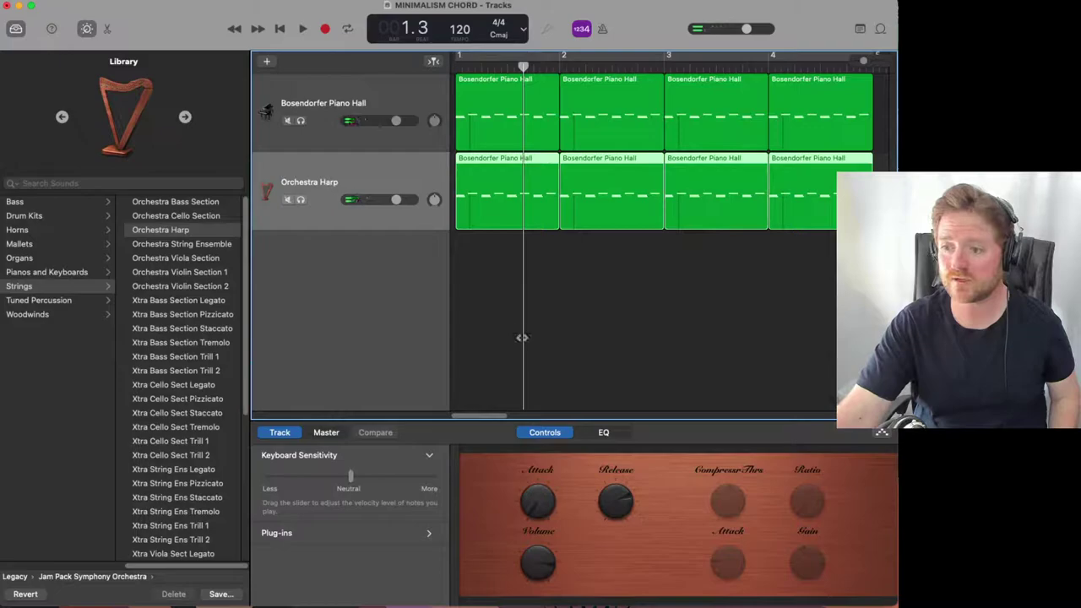
Transpose all four regions on the Orchestra Harp track up by 12 semitones.
{"action": "key", "text": "b"}
{"action": "key", "text": "b"}
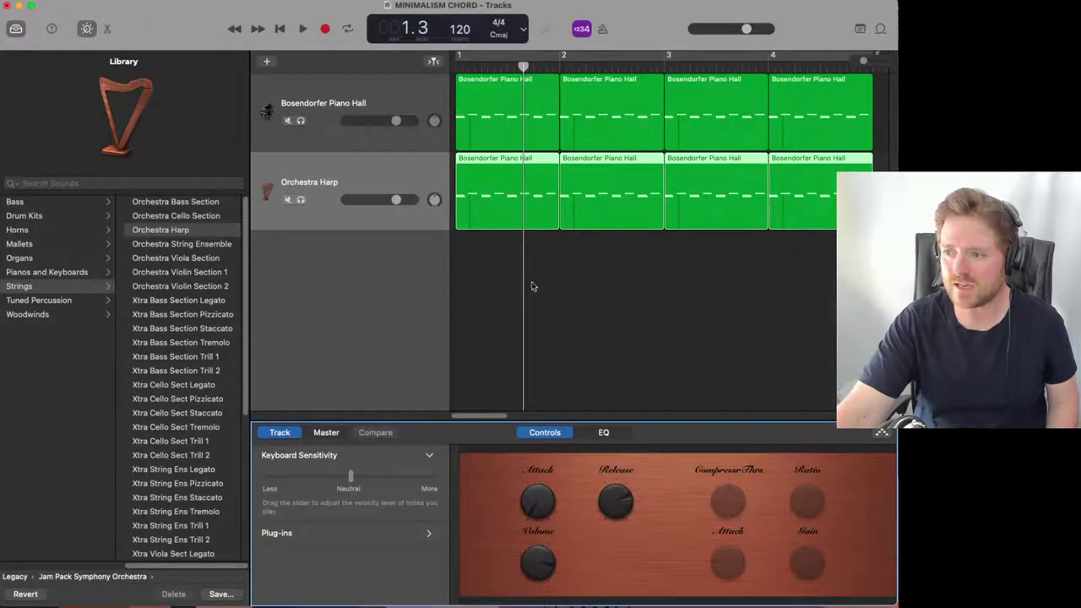
{"action": "double_click", "coordinate": [504, 163]}
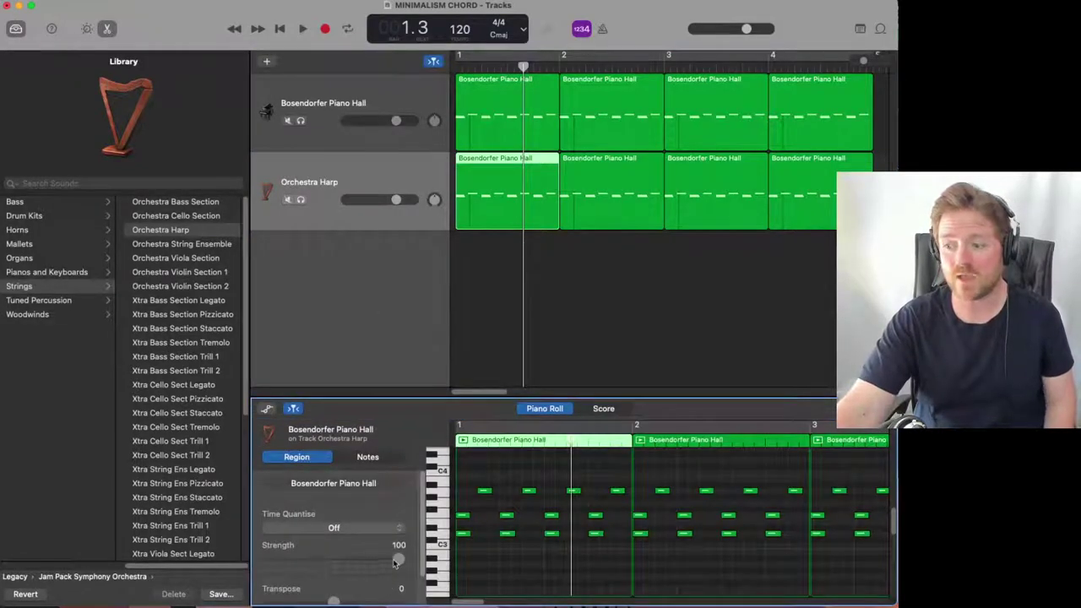
{"action": "scroll", "coordinate": [340, 575], "scroll_direction": "down", "scroll_amount": 2}
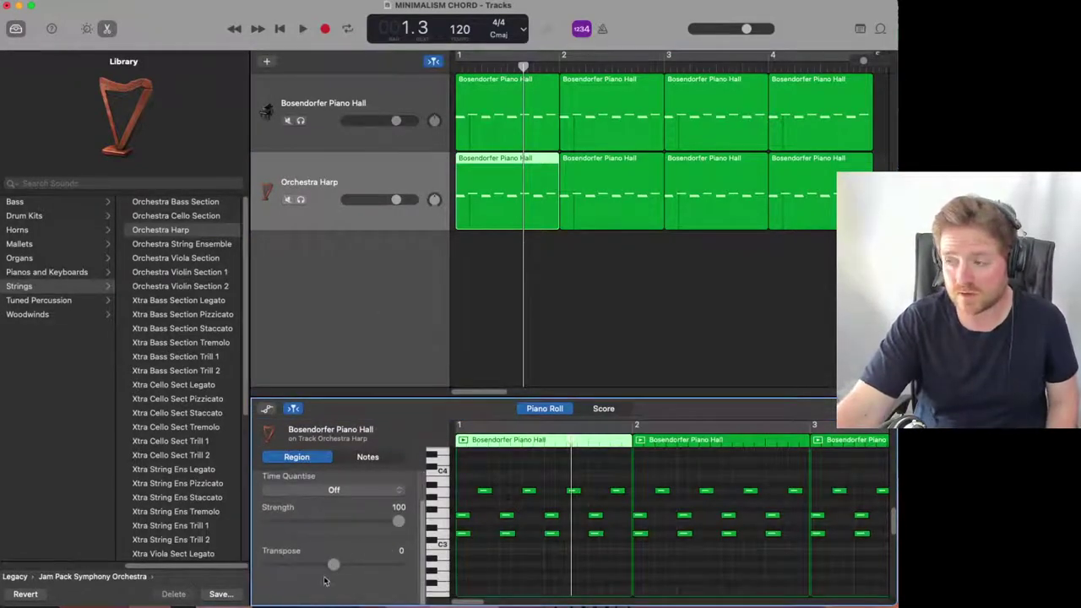
{"action": "left_click_drag", "start_coordinate": [835, 292], "coordinate": [456, 182]}
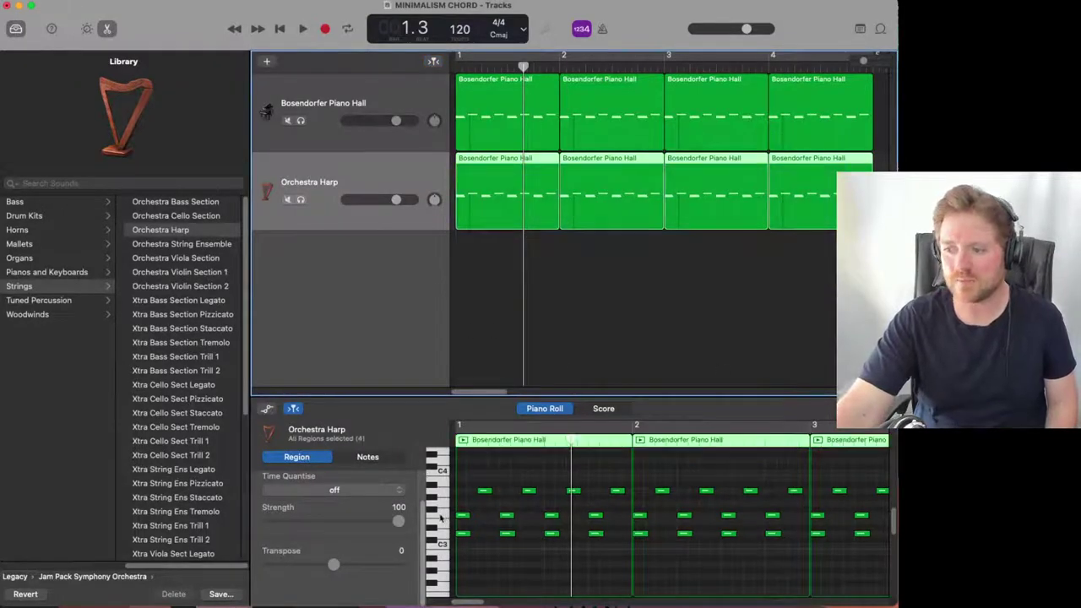
{"action": "left_click_drag", "start_coordinate": [334, 564], "coordinate": [367, 564]}
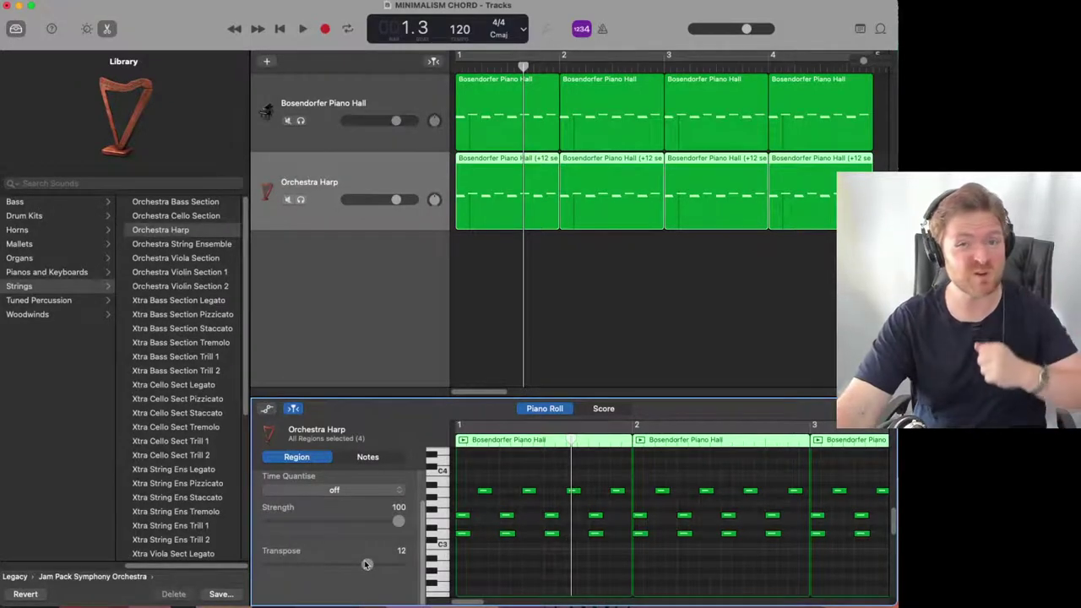
Play the piano together with the octave-higher harp from the start, stopping in the second bar.
{"action": "key", "text": "Return"}
{"action": "left_click", "coordinate": [304, 30]}
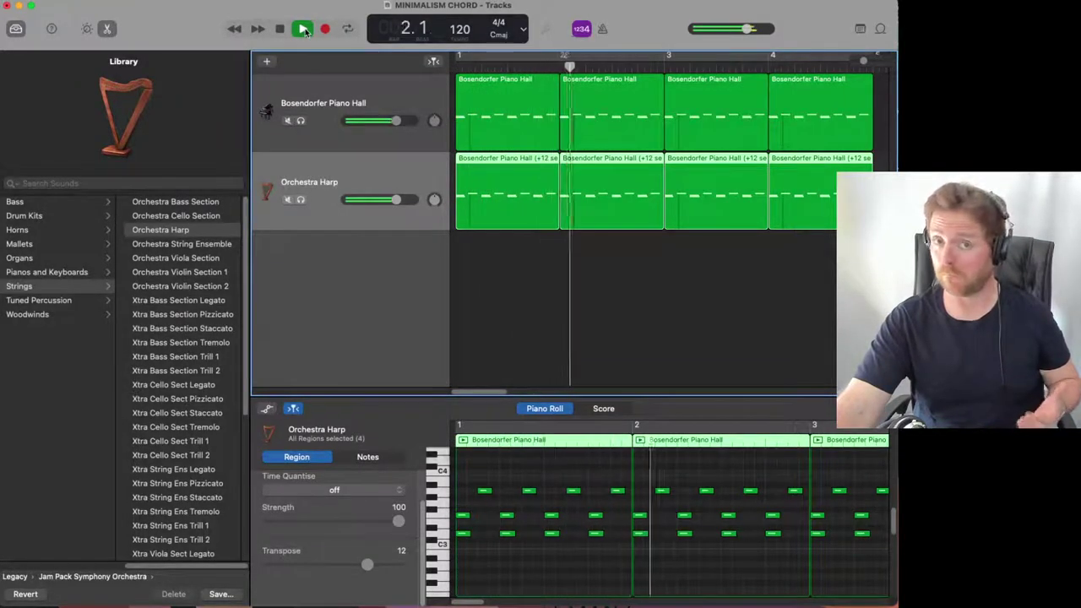
{"action": "key", "text": "space"}
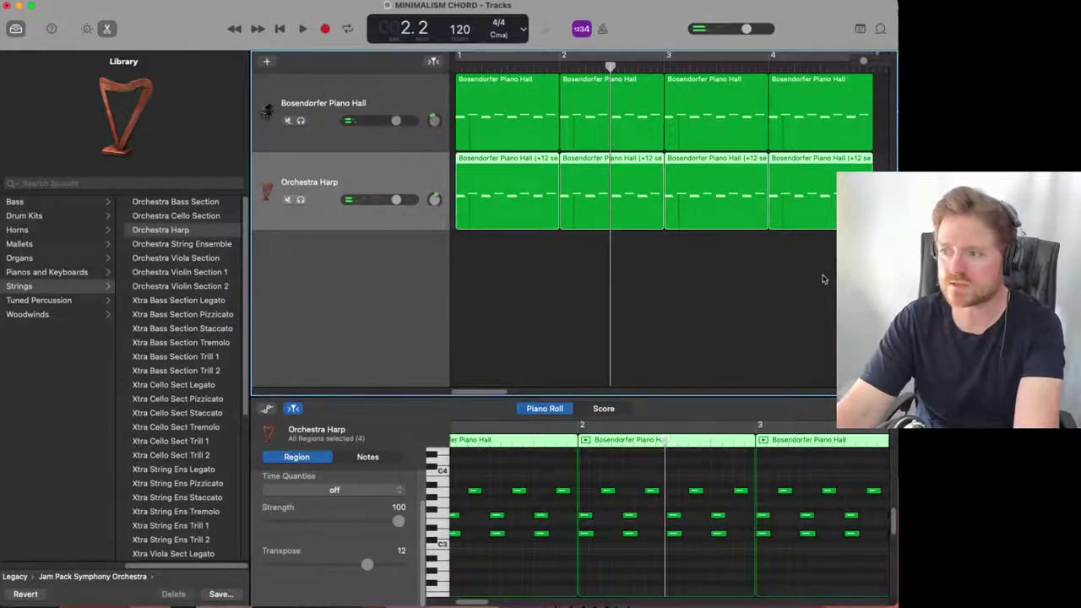
Copy the four harp regions, then add a software instrument track with the Flute Legato sound, searching the library for "flute".
{"action": "left_click_drag", "start_coordinate": [838, 265], "coordinate": [493, 181]}
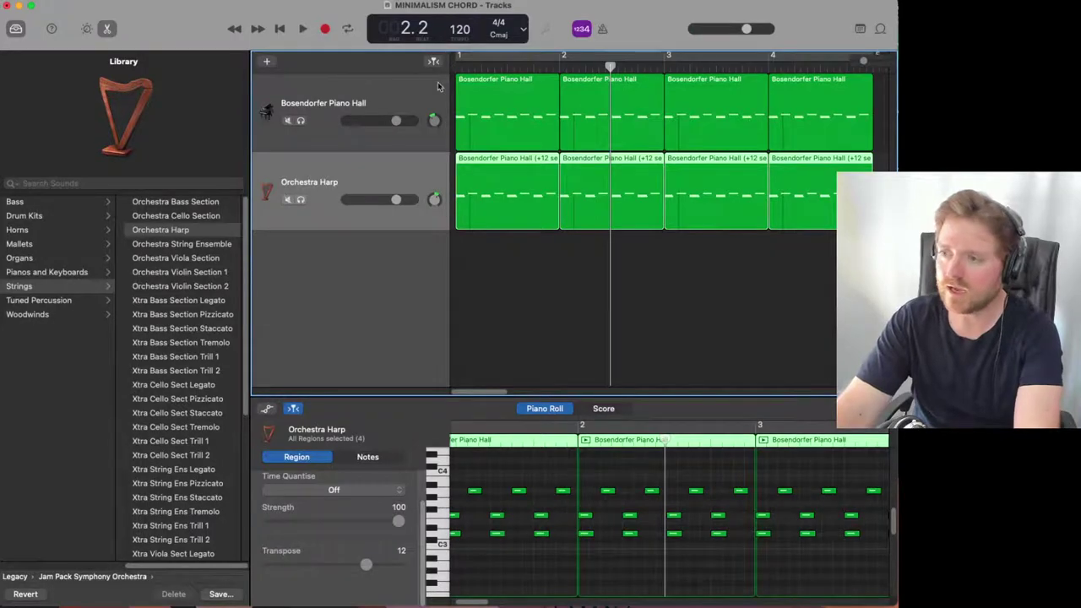
{"action": "left_click", "coordinate": [266, 61]}
{"action": "double_click", "coordinate": [266, 284]}
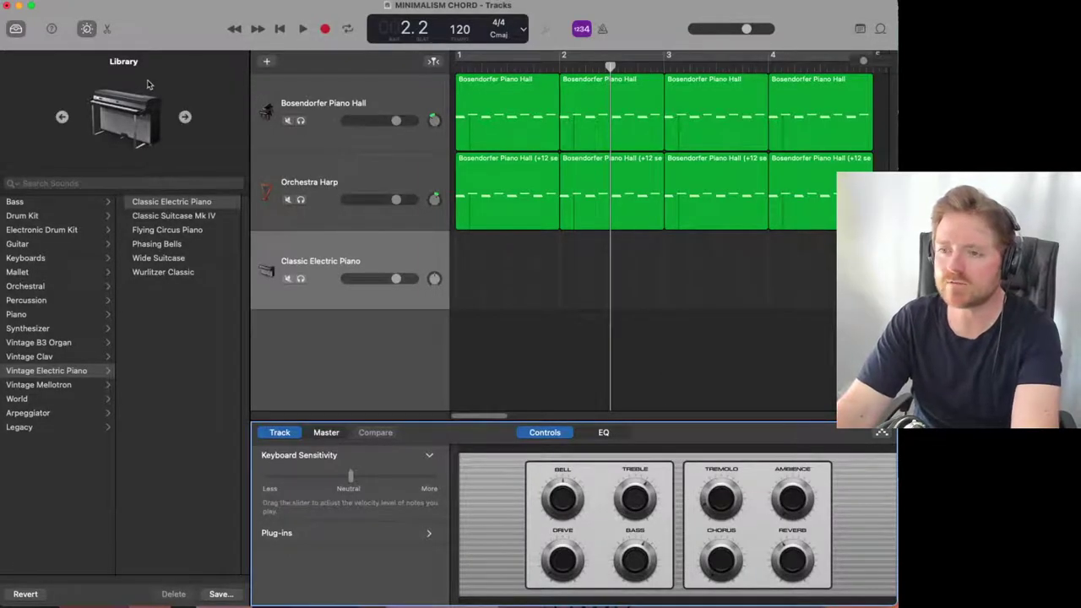
{"action": "left_click", "coordinate": [157, 182]}
{"action": "type", "text": "flute"}
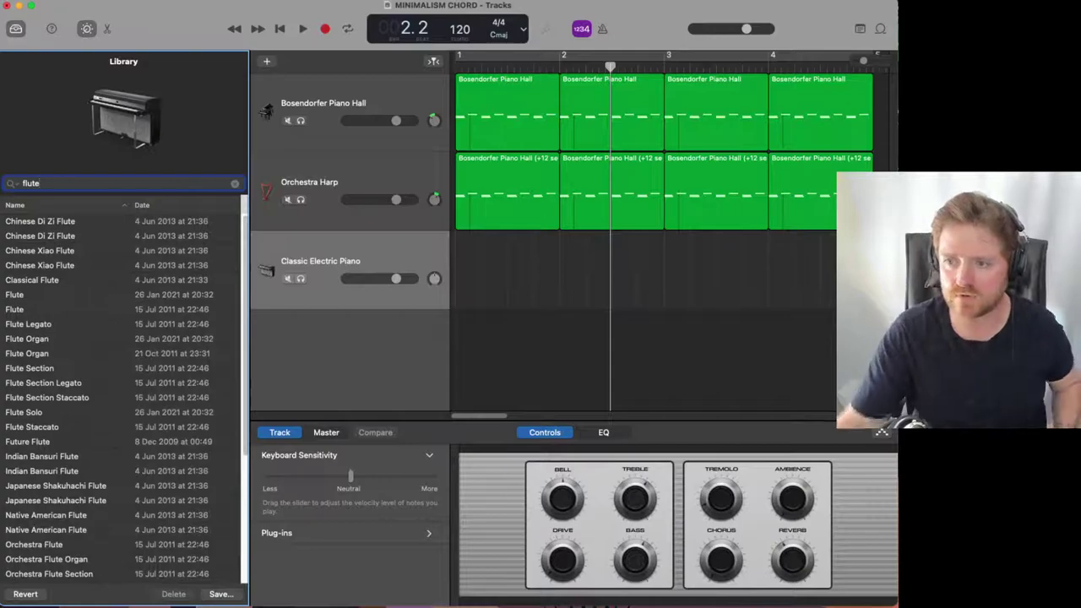
{"action": "left_click", "coordinate": [76, 324]}
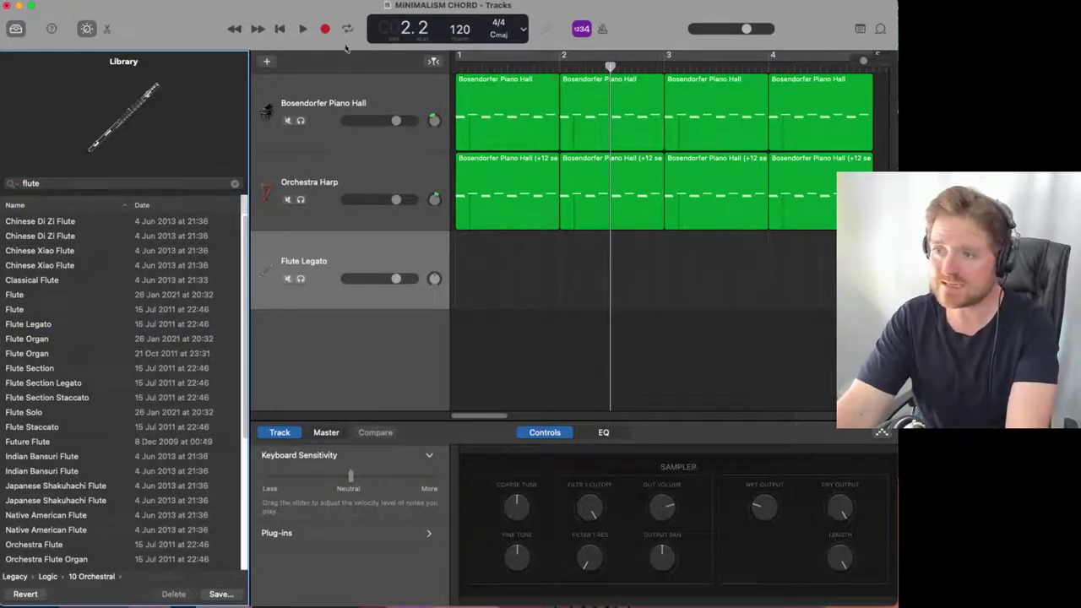
Paste the four harp regions onto the Flute Legato track starting at bar 1.
{"action": "left_click", "coordinate": [280, 30]}
{"action": "left_click", "coordinate": [513, 234]}
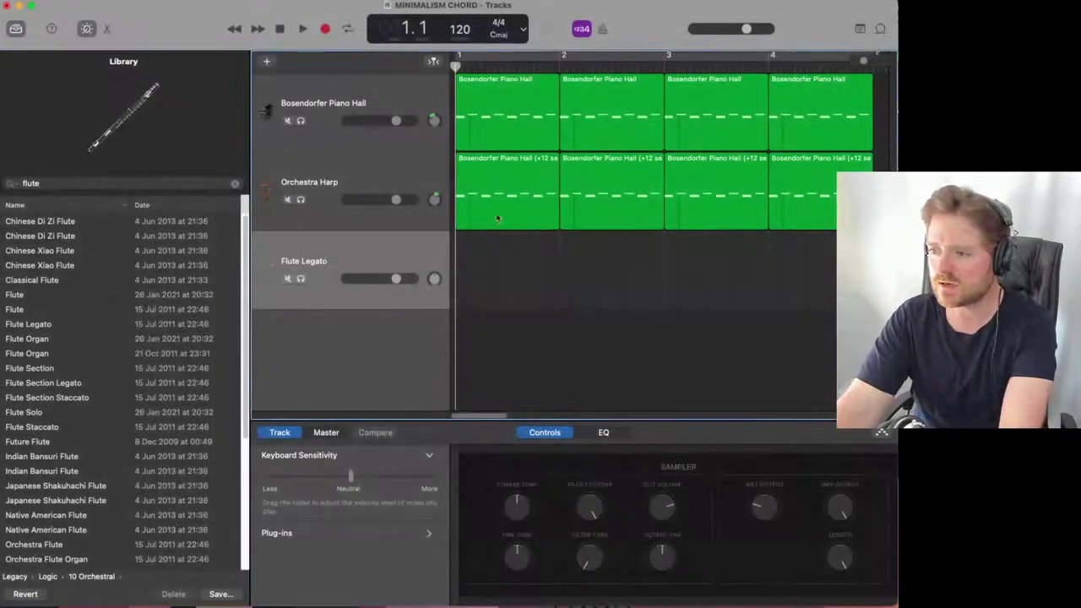
{"action": "key", "text": "super+v"}
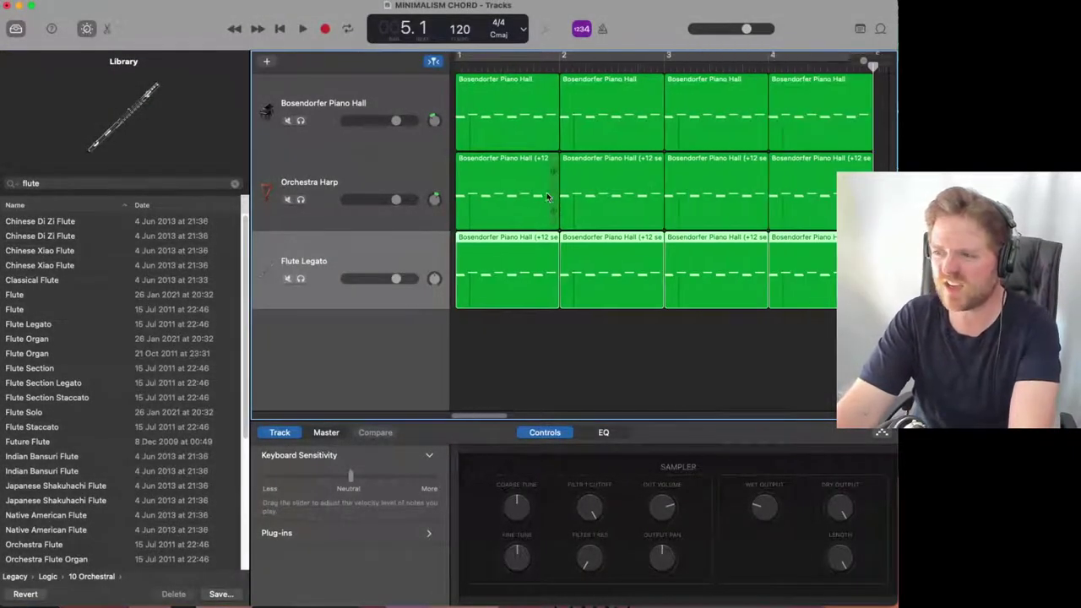
Rearrange the notes in the first flute bar into a single-note eighth-note D, F, A, F arpeggio played twice, removing the surplus notes.
{"action": "double_click", "coordinate": [480, 252]}
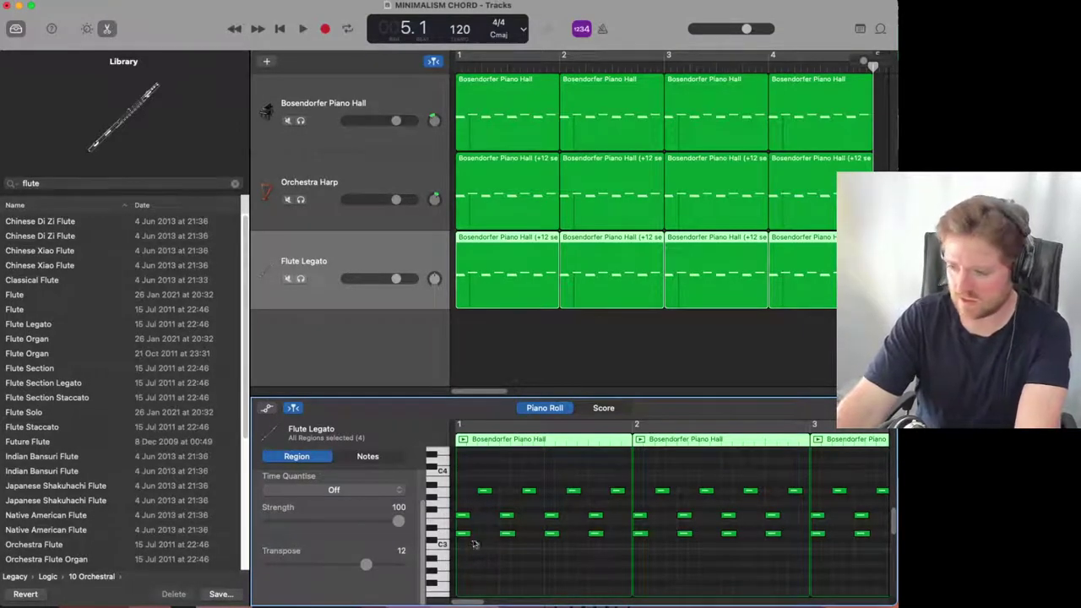
{"action": "left_click_drag", "start_coordinate": [464, 517], "coordinate": [491, 504]}
{"action": "left_click", "coordinate": [486, 492]}
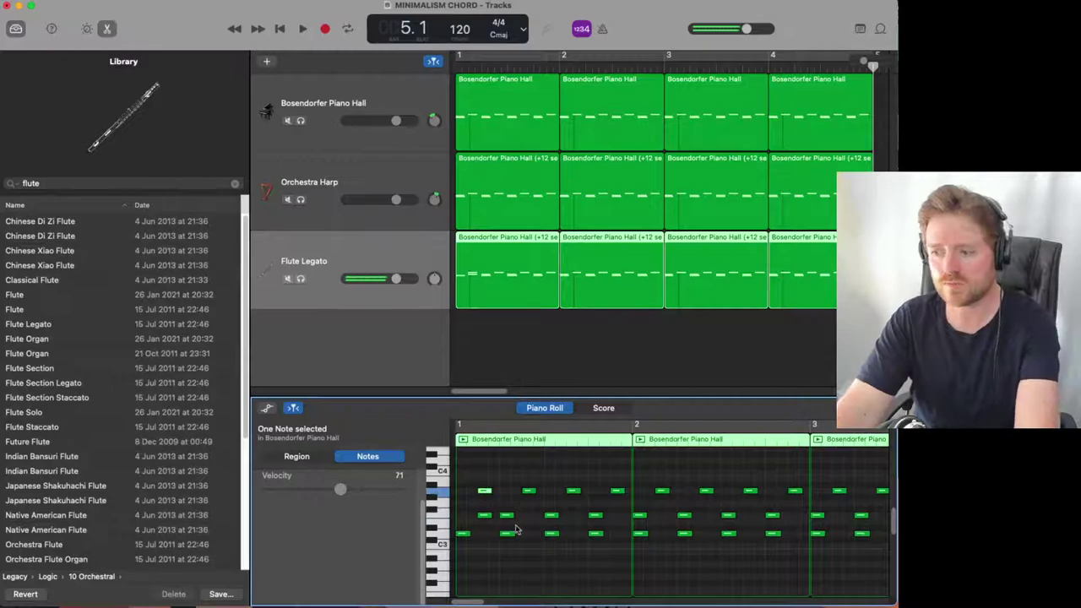
{"action": "left_click_drag", "start_coordinate": [497, 492], "coordinate": [507, 533]}
{"action": "left_click", "coordinate": [509, 532]}
{"action": "left_click_drag", "start_coordinate": [530, 492], "coordinate": [617, 517]}
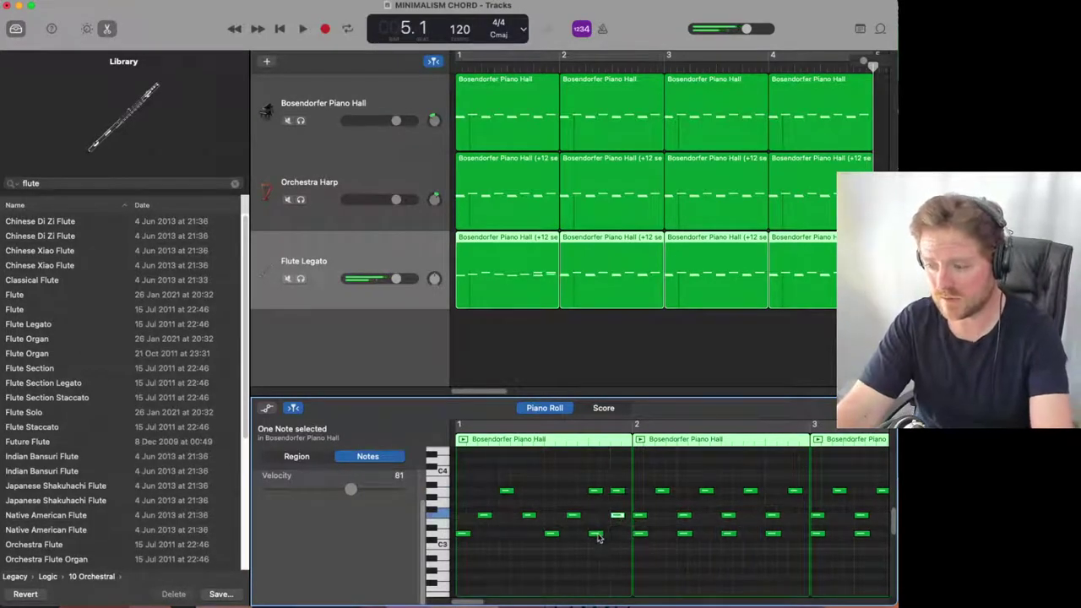
{"action": "left_click", "coordinate": [606, 532]}
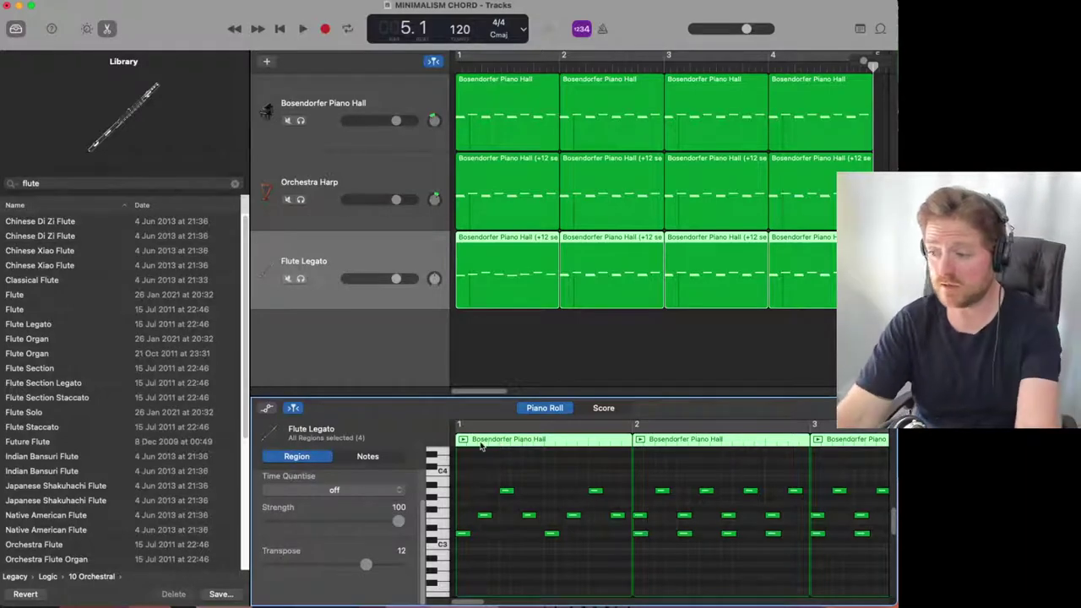
Solo the Flute Legato track and play its first bar from the start.
{"action": "left_click", "coordinate": [301, 278]}
{"action": "scroll", "coordinate": [460, 127], "scroll_direction": "right", "scroll_amount": 5}
{"action": "left_click", "coordinate": [282, 29]}
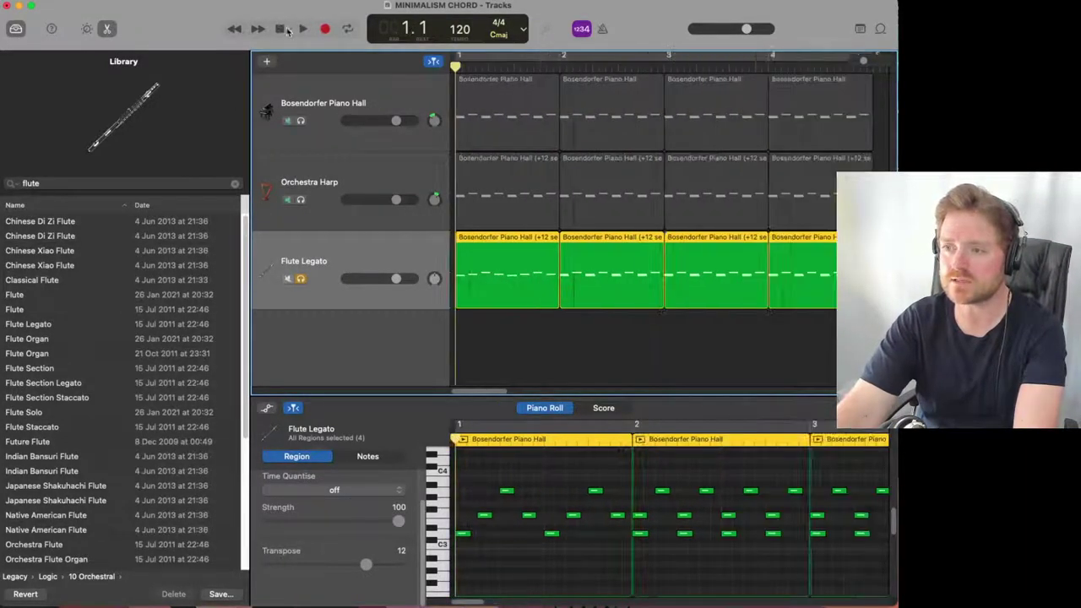
{"action": "left_click", "coordinate": [303, 29]}
{"action": "key", "text": "space"}
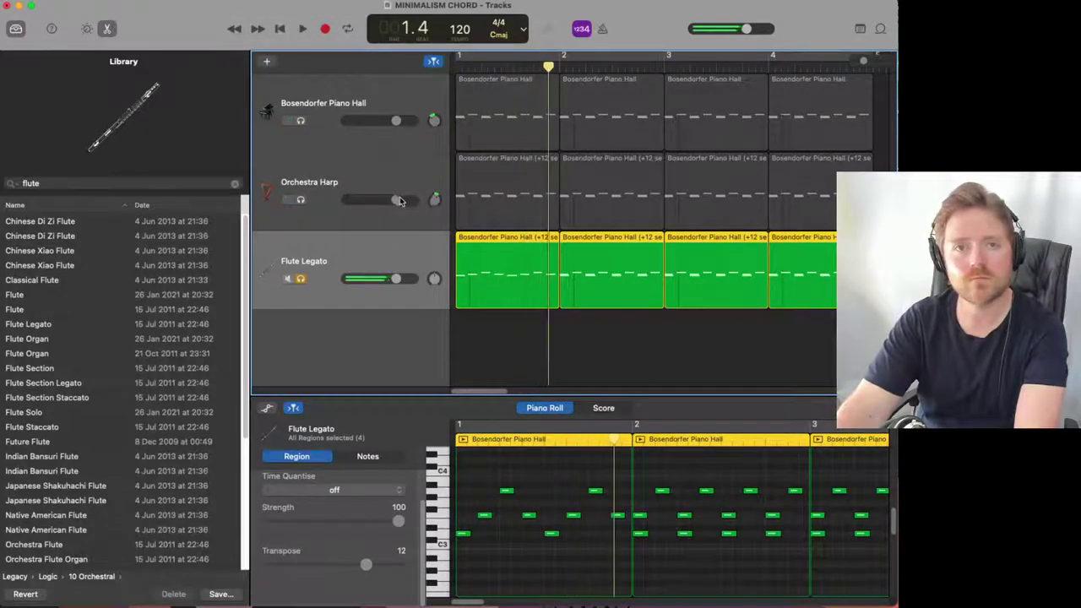
Delete the flute regions in bars 2 to 4 and fill those bars with copies of the bar 1 arpeggio region.
{"action": "left_click", "coordinate": [824, 310]}
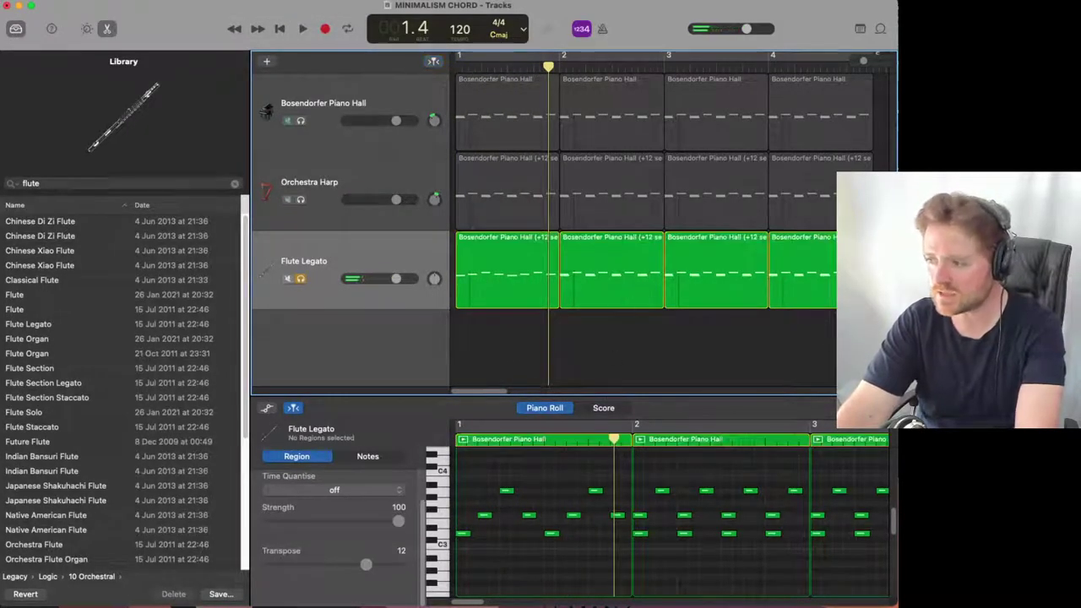
{"action": "left_click", "coordinate": [596, 240]}
{"action": "key", "text": "Delete"}
{"action": "key", "text": "Delete"}
{"action": "key", "text": "Delete"}
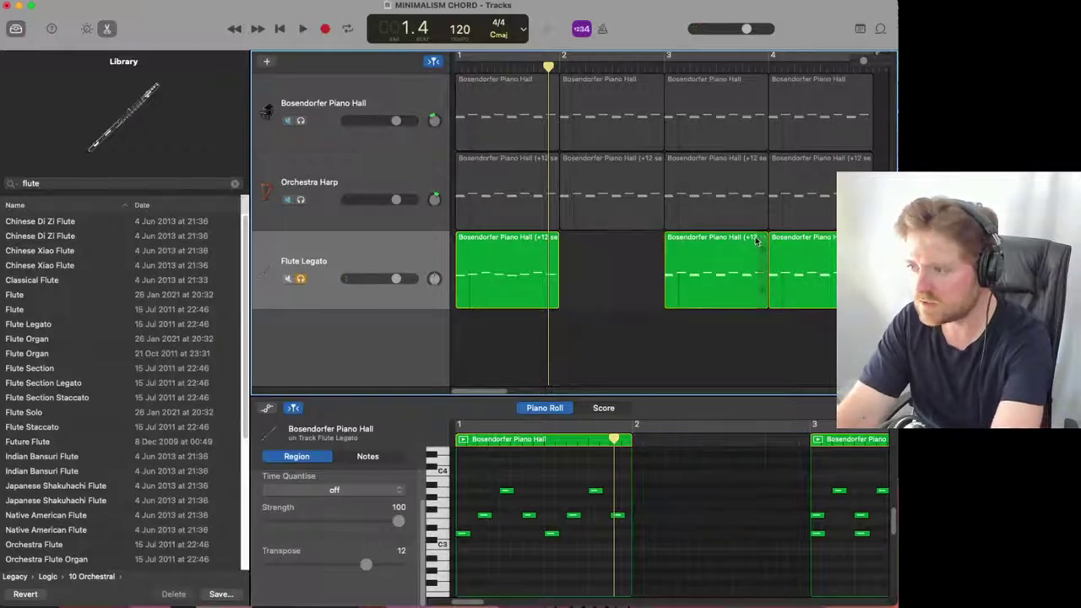
{"action": "left_click", "coordinate": [486, 239]}
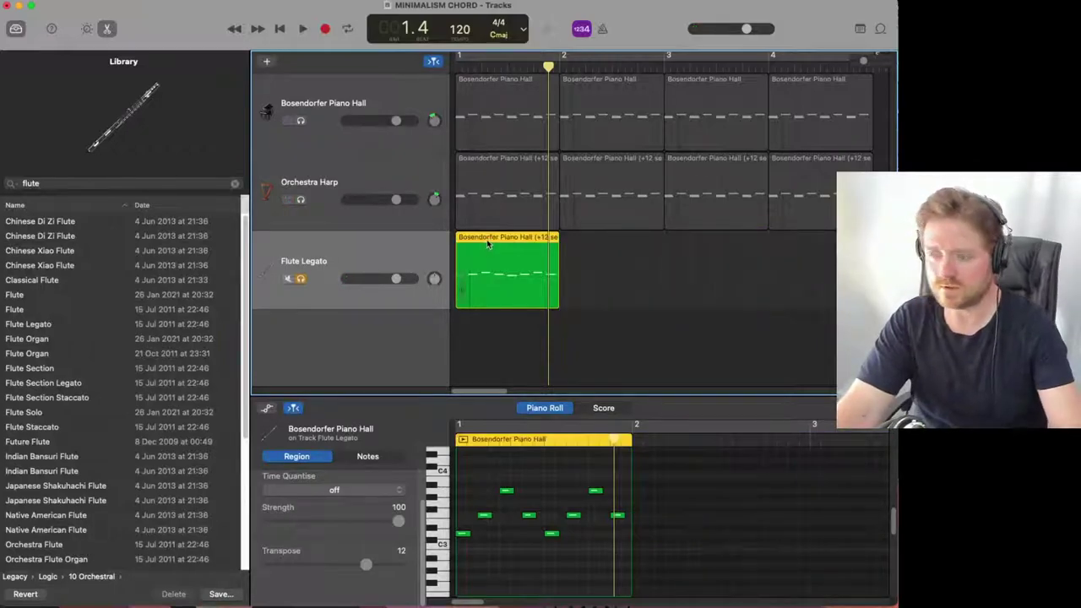
{"action": "left_click_drag", "start_coordinate": [486, 239], "coordinate": [795, 257]}
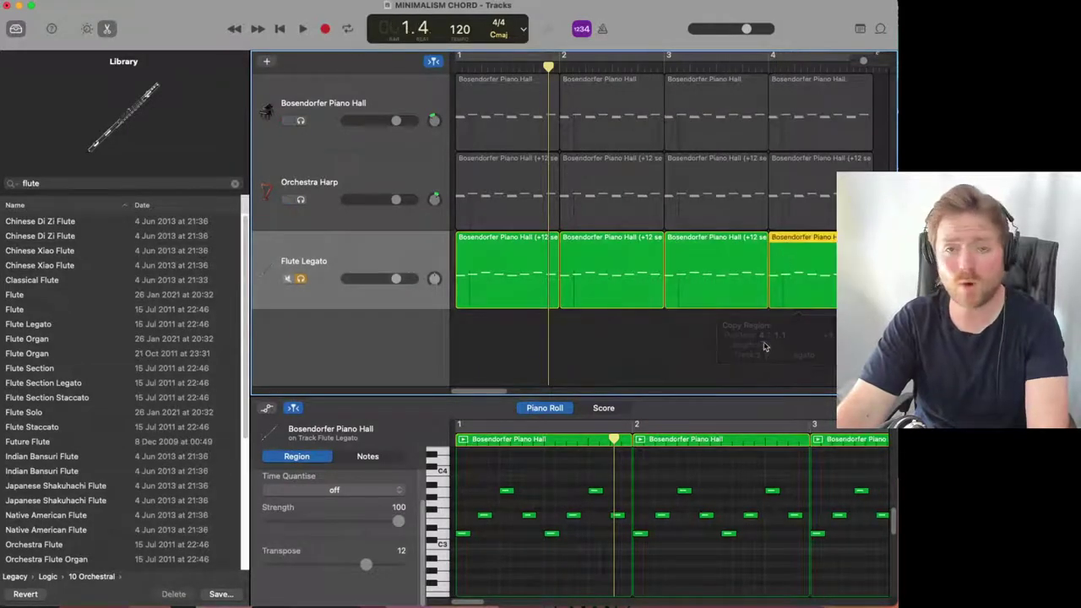
{"action": "left_click", "coordinate": [724, 353]}
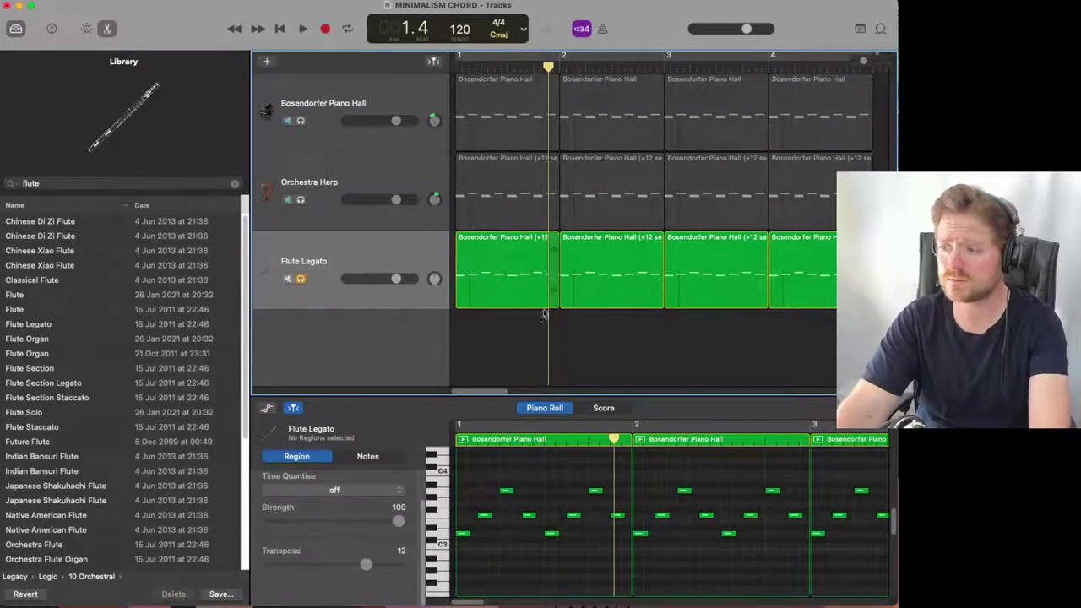
Play the repeated flute arpeggio from the start, stop it and return to bar 1.
{"action": "left_click", "coordinate": [457, 69]}
{"action": "key", "text": "space"}
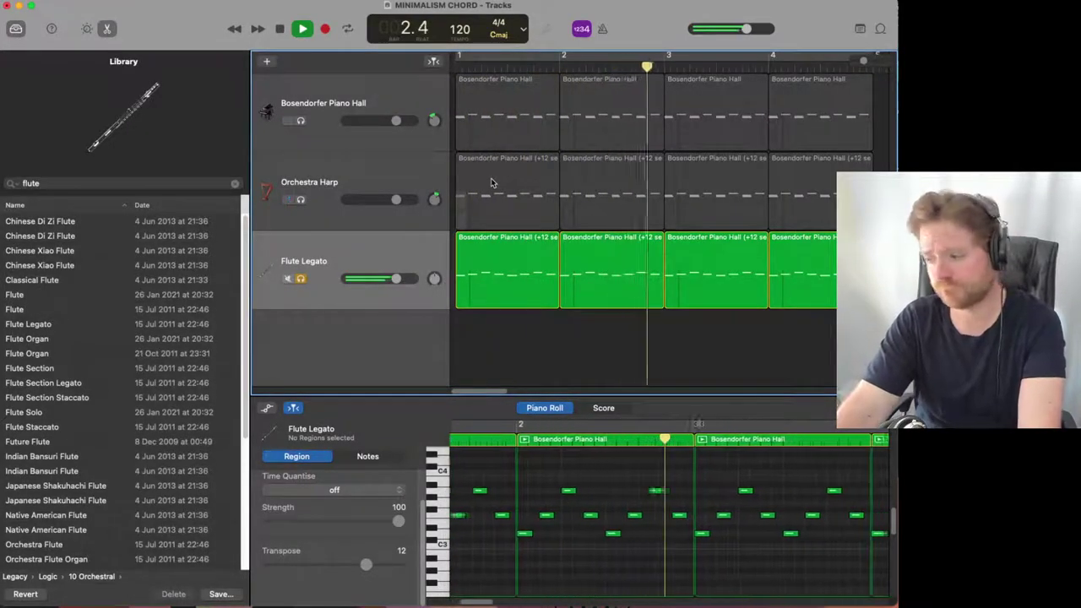
{"action": "key", "text": "space"}
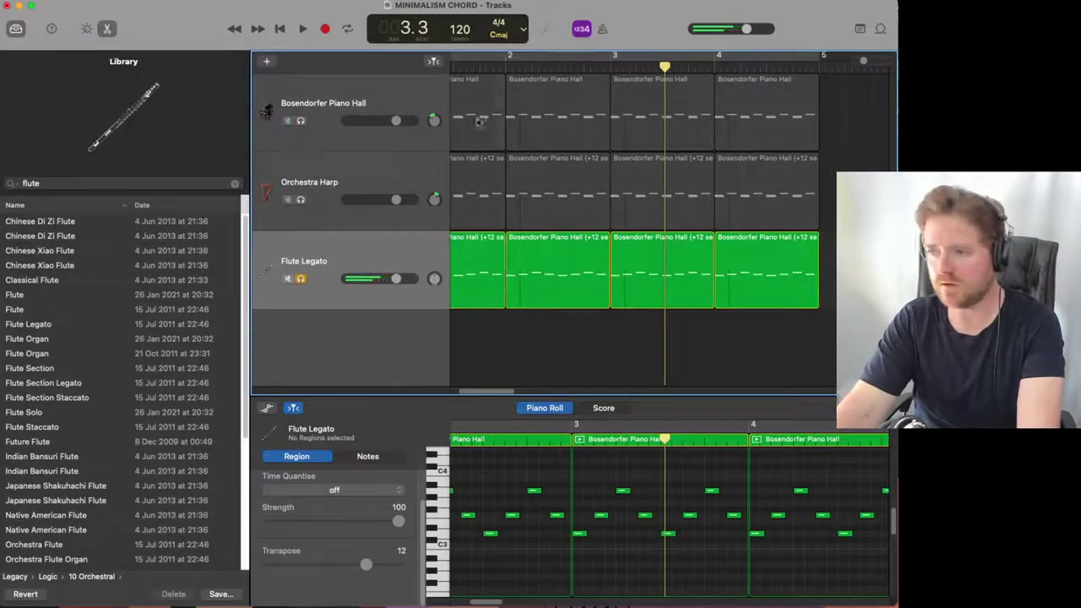
{"action": "left_click", "coordinate": [282, 30]}
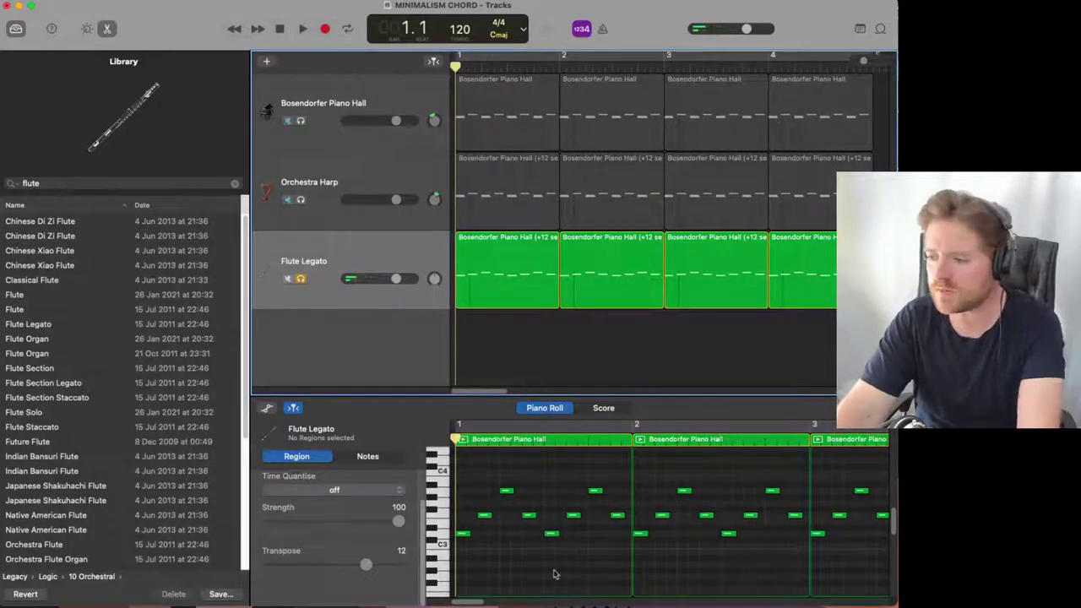
On the flute track, raise the A notes to A# in bars 2 and 3 and lower bar 3's D notes to C#.
{"action": "scroll", "coordinate": [540, 526], "scroll_direction": "right", "scroll_amount": 5}
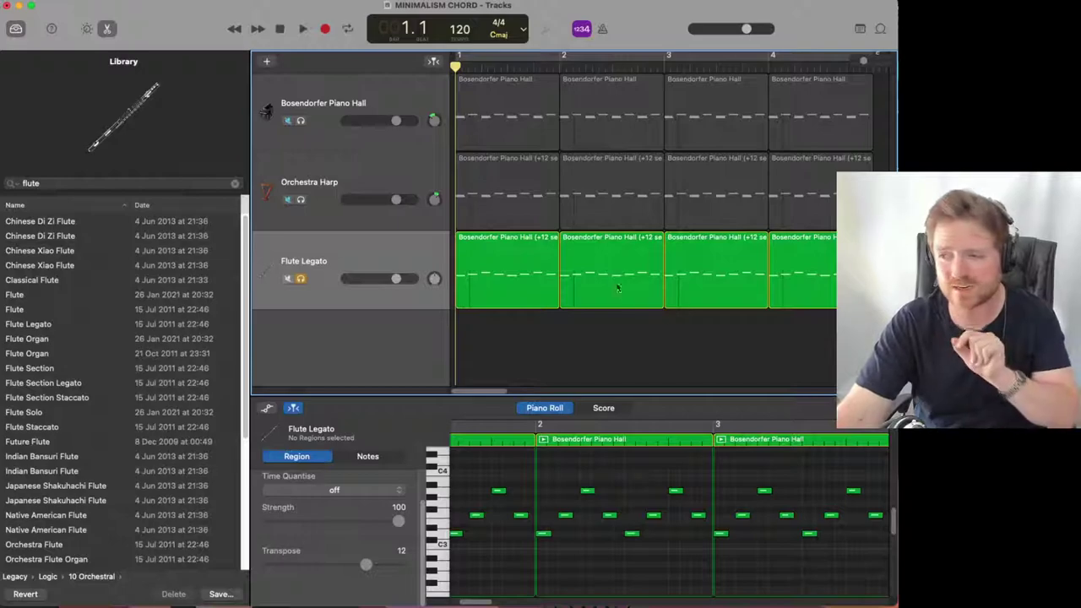
{"action": "left_click", "coordinate": [603, 242]}
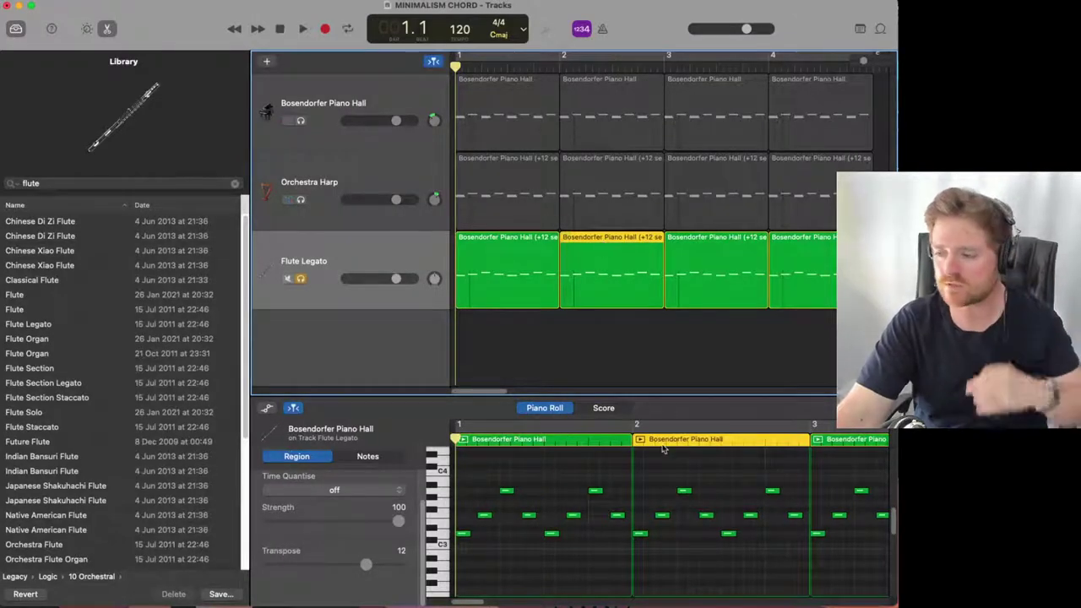
{"action": "left_click_drag", "start_coordinate": [672, 476], "coordinate": [792, 512]}
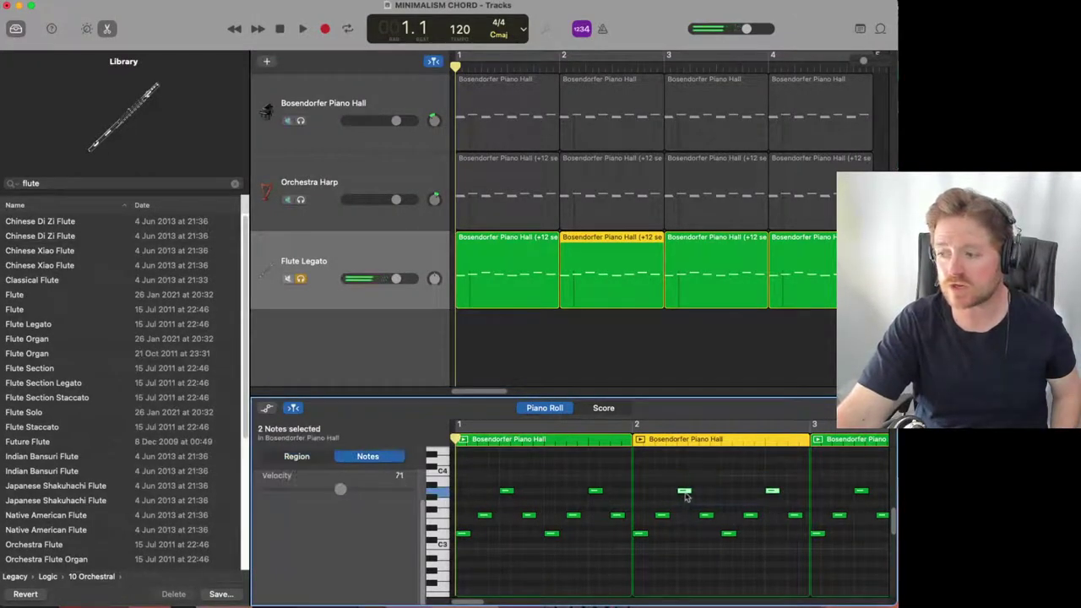
{"action": "left_click_drag", "start_coordinate": [686, 497], "coordinate": [834, 486]}
{"action": "scroll", "coordinate": [684, 507], "scroll_direction": "right", "scroll_amount": 5}
{"action": "left_click_drag", "start_coordinate": [694, 561], "coordinate": [790, 542]}
{"action": "scroll", "coordinate": [768, 543], "scroll_direction": "right", "scroll_amount": 5}
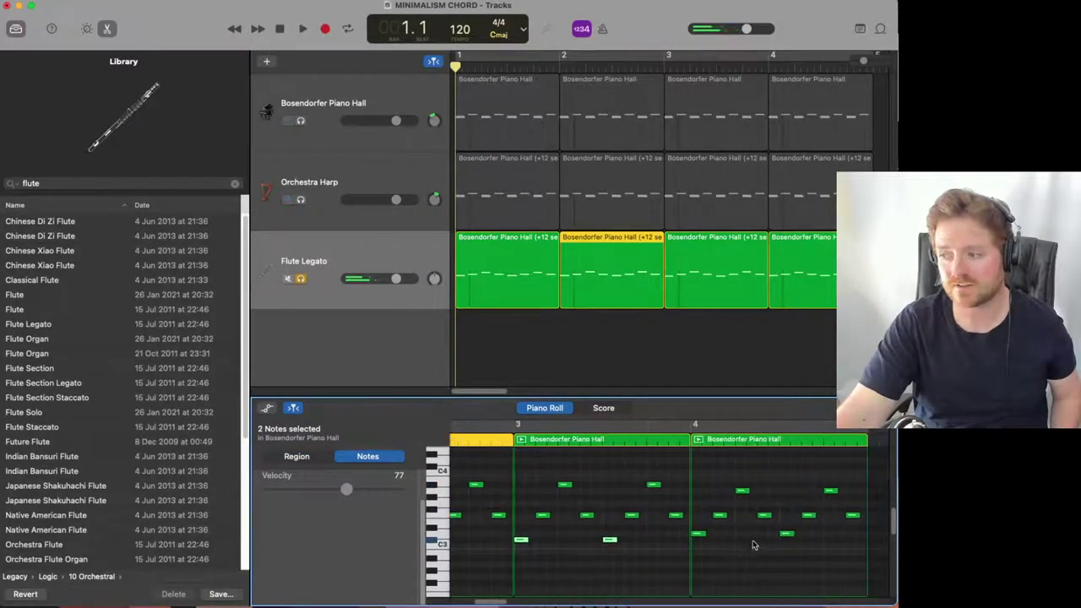
In flute bar 4, move D to C#, A to A#, F to F# and the third F to G#, then play the part through.
{"action": "mouse_move", "coordinate": [700, 553]}
{"action": "left_mouse_down"}
{"action": "mouse_move", "coordinate": [799, 529]}
{"action": "mouse_move", "coordinate": [786, 539]}
{"action": "left_mouse_up"}
{"action": "mouse_move", "coordinate": [728, 469]}
{"action": "left_mouse_down"}
{"action": "mouse_move", "coordinate": [768, 496]}
{"action": "mouse_move", "coordinate": [842, 505]}
{"action": "mouse_move", "coordinate": [832, 485]}
{"action": "left_mouse_up"}
{"action": "mouse_move", "coordinate": [713, 523]}
{"action": "left_mouse_down"}
{"action": "mouse_move", "coordinate": [855, 512]}
{"action": "mouse_move", "coordinate": [808, 511]}
{"action": "mouse_move", "coordinate": [809, 497]}
{"action": "left_mouse_up"}
{"action": "left_click", "coordinate": [807, 522]}
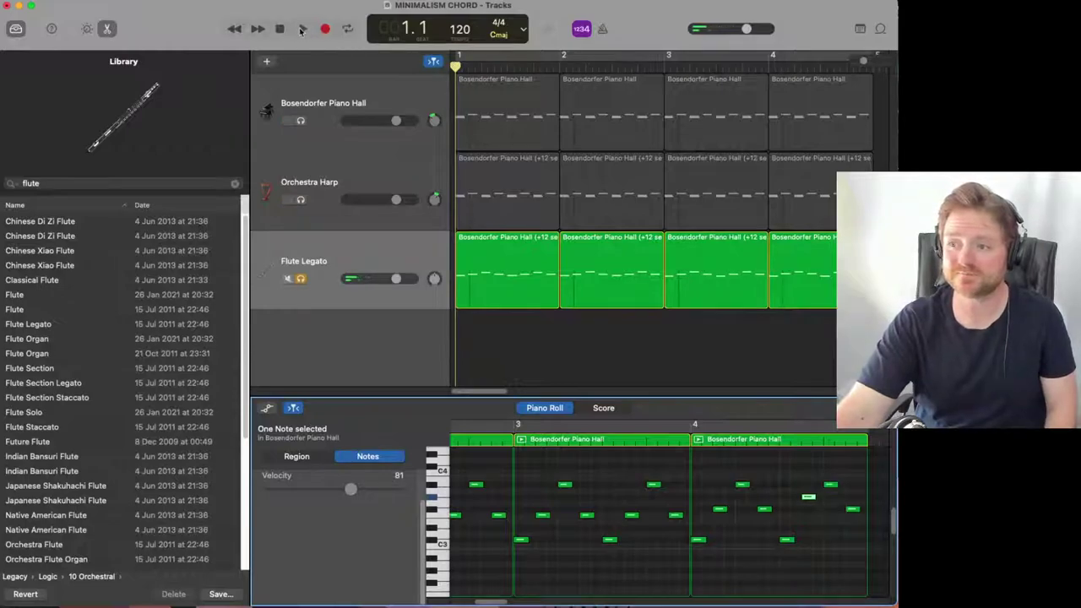
{"action": "left_click", "coordinate": [301, 30]}
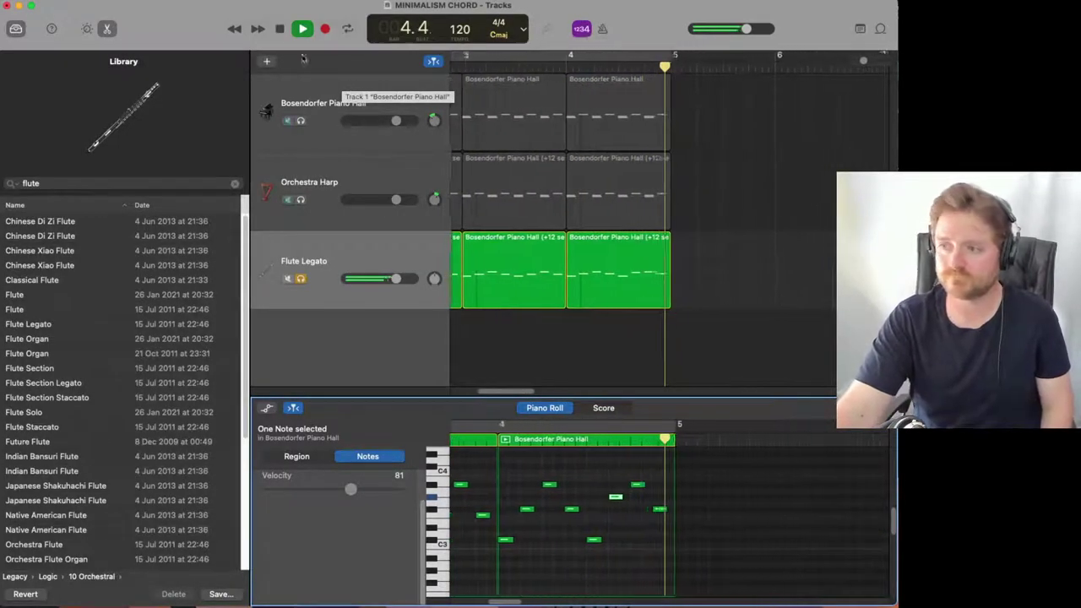
{"action": "key", "text": "space"}
Duplicate the four flute regions so that the copies start at bar 5.
{"action": "left_click_drag", "start_coordinate": [690, 367], "coordinate": [332, 248]}
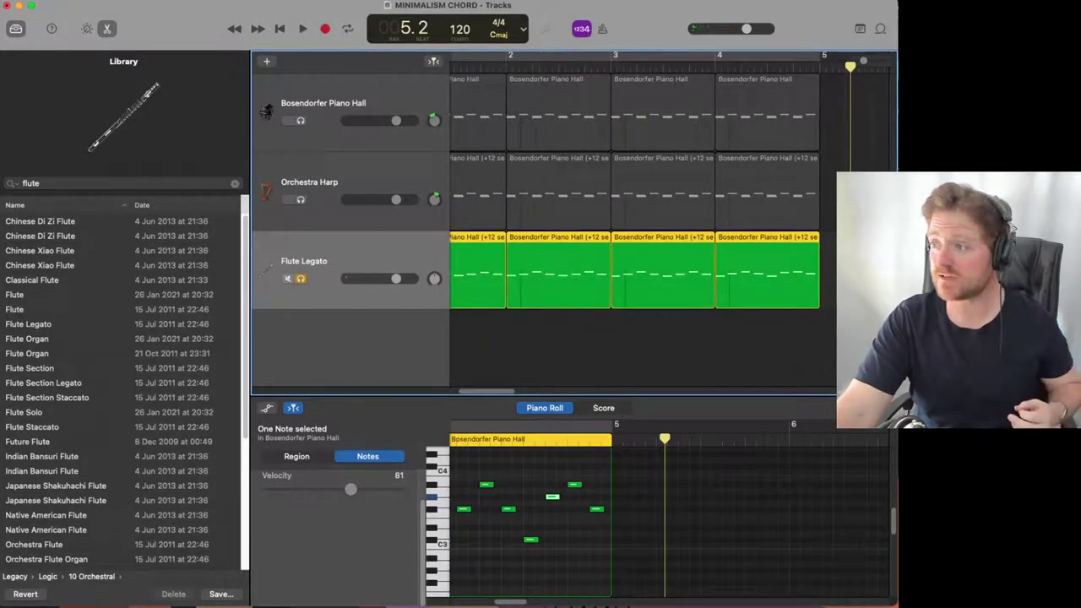
{"action": "scroll", "coordinate": [748, 274], "scroll_direction": "down", "scroll_amount": 5}
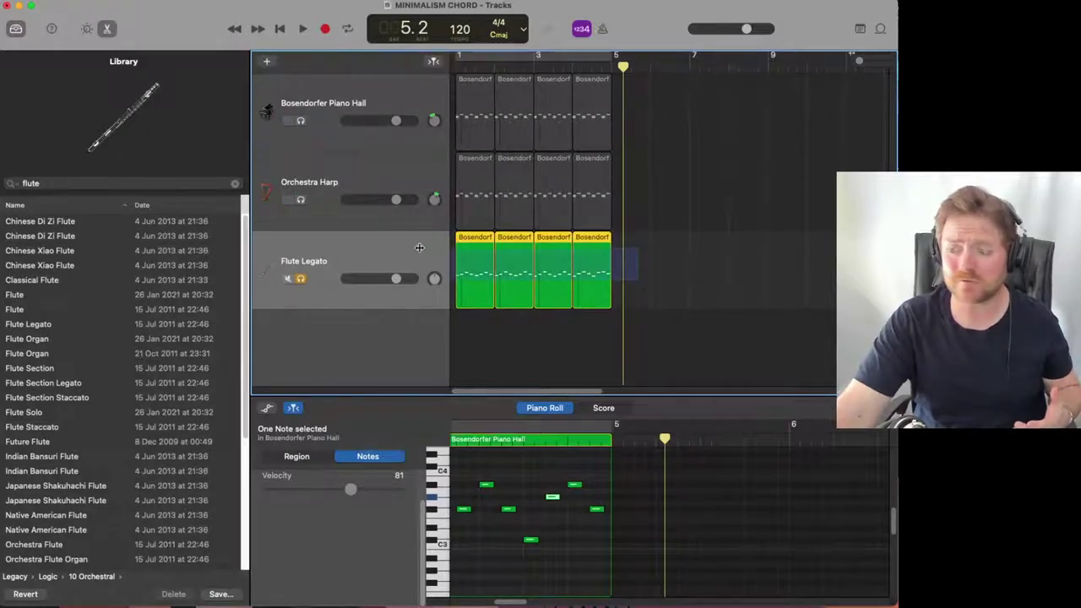
{"action": "left_click_drag", "start_coordinate": [487, 264], "coordinate": [644, 291]}
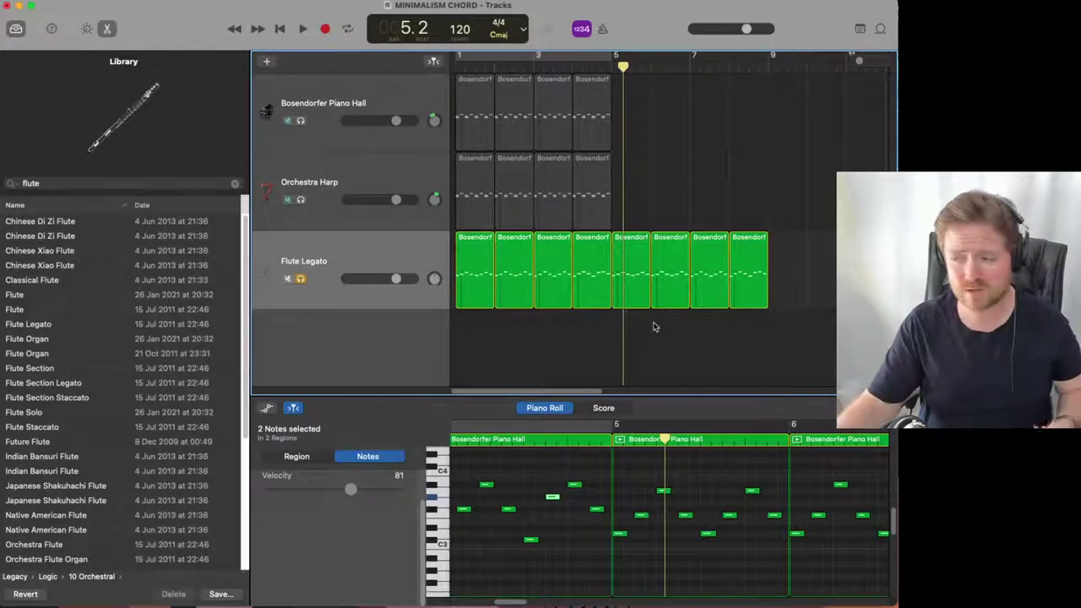
Solo the Orchestra Harp, raise its A notes to A# in bars 2 and 3, and lower bar 3's D notes to C#.
{"action": "left_click", "coordinate": [514, 176]}
{"action": "left_click", "coordinate": [301, 200]}
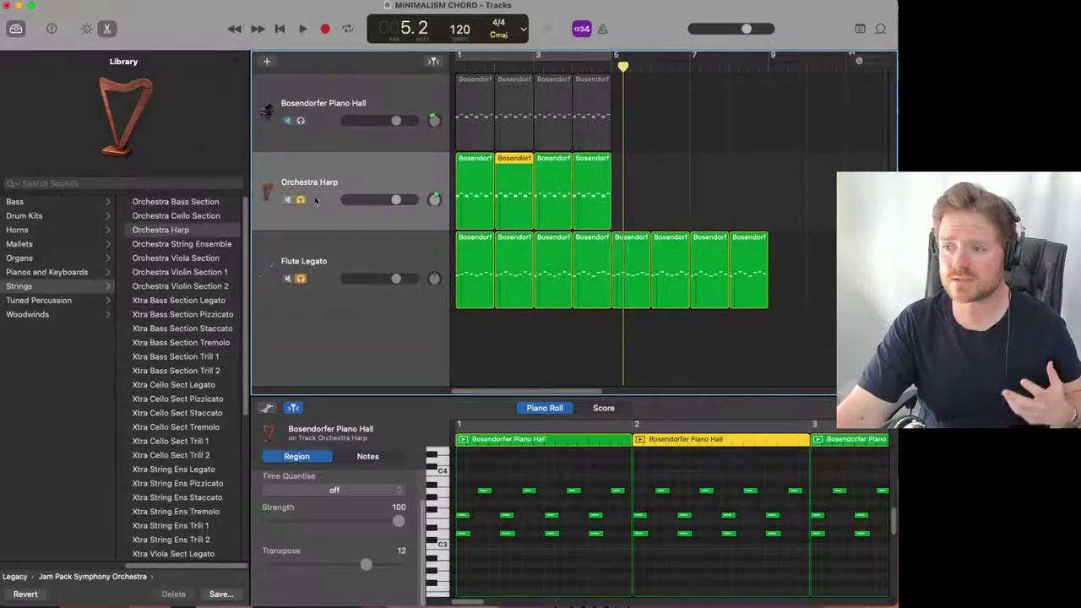
{"action": "left_click_drag", "start_coordinate": [653, 469], "coordinate": [799, 492]}
{"action": "scroll", "coordinate": [798, 492], "scroll_direction": "right", "scroll_amount": 2}
{"action": "scroll", "coordinate": [761, 507], "scroll_direction": "right", "scroll_amount": 1}
{"action": "left_click_drag", "start_coordinate": [710, 473], "coordinate": [855, 488]}
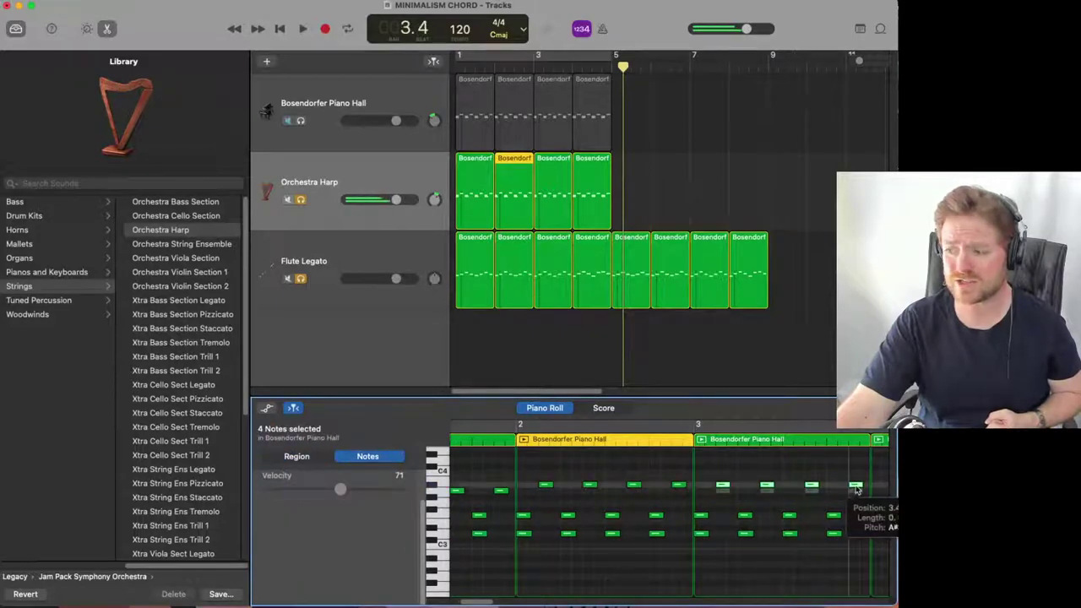
{"action": "left_click_drag", "start_coordinate": [839, 569], "coordinate": [858, 546]}
In the fourth harp bar, change the D notes to C#, A to A#, F to F# and the third F to G#.
{"action": "scroll", "coordinate": [700, 545], "scroll_direction": "right", "scroll_amount": 3}
{"action": "left_click_drag", "start_coordinate": [736, 476], "coordinate": [874, 483]}
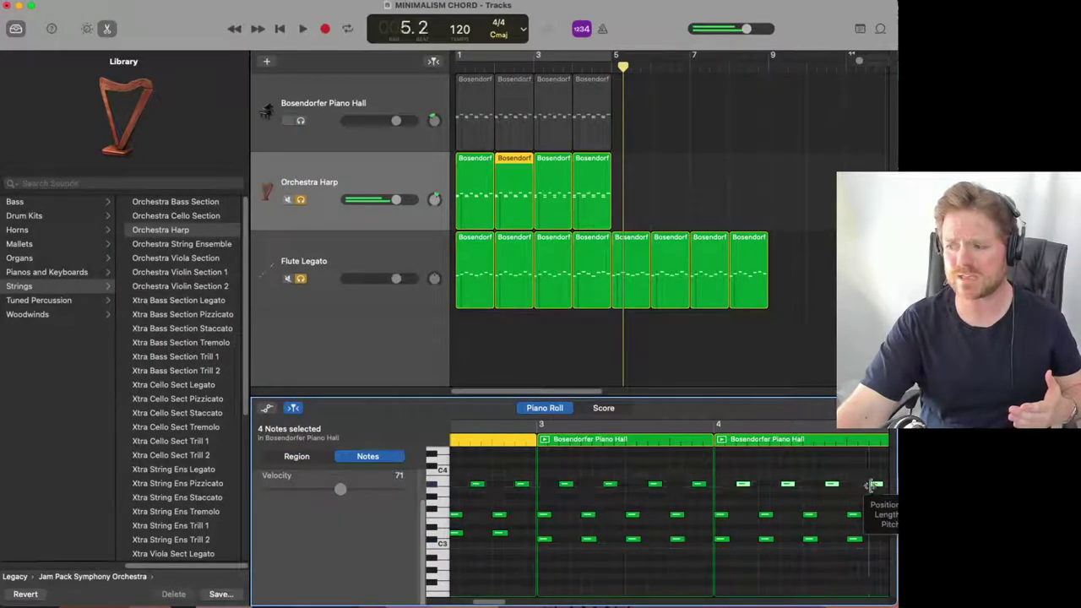
{"action": "left_click_drag", "start_coordinate": [722, 528], "coordinate": [809, 496]}
{"action": "left_click", "coordinate": [809, 519]}
Duplicate the four harp regions starting at bar 5, and play the harp and flute together from the start.
{"action": "left_click_drag", "start_coordinate": [681, 172], "coordinate": [633, 172]}
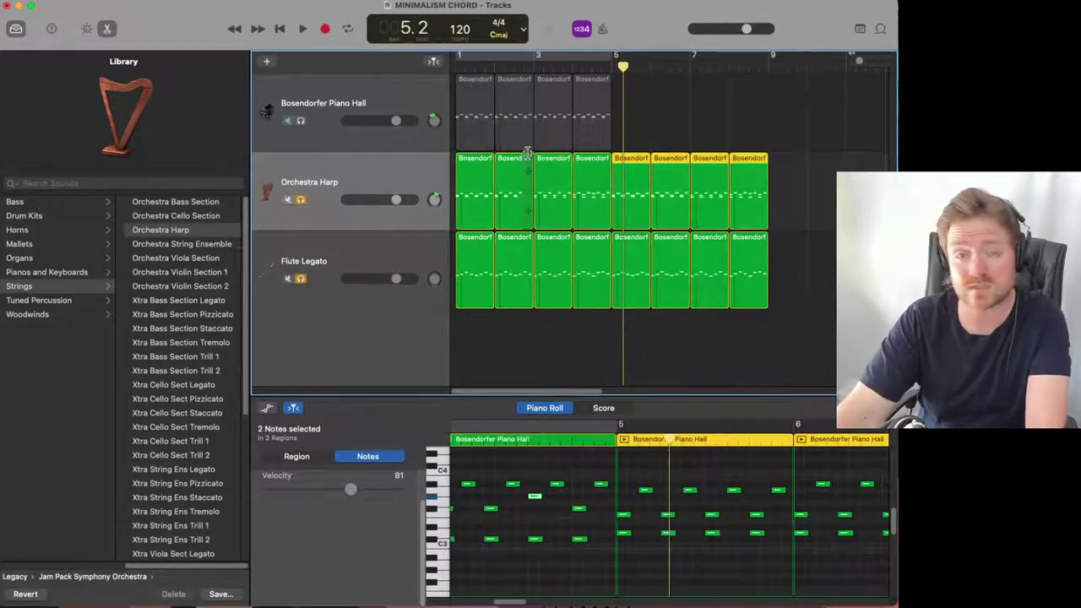
{"action": "key", "text": "Return"}
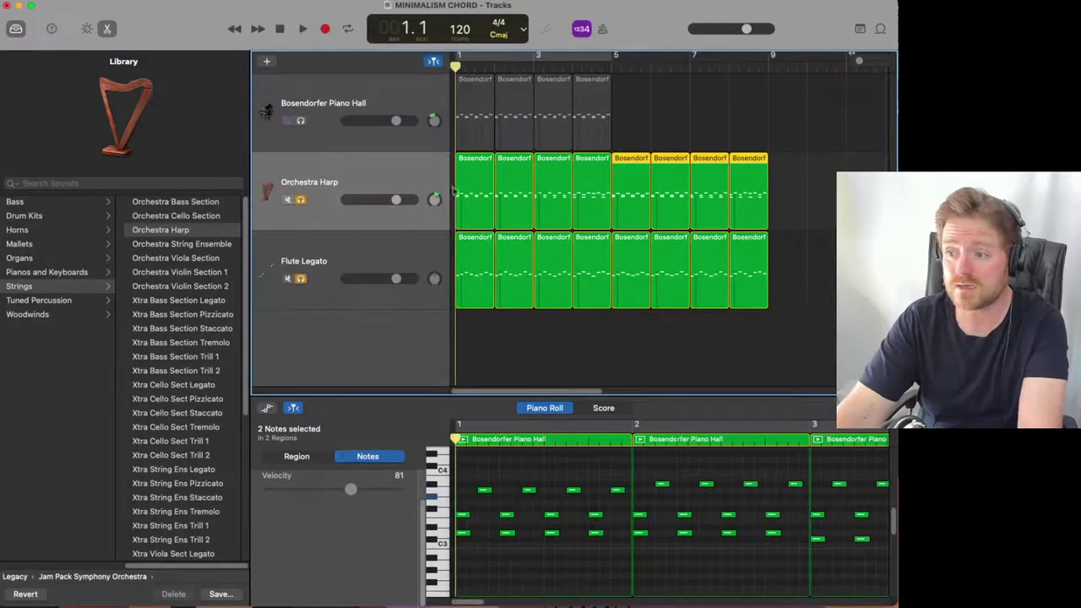
{"action": "key", "text": "space"}
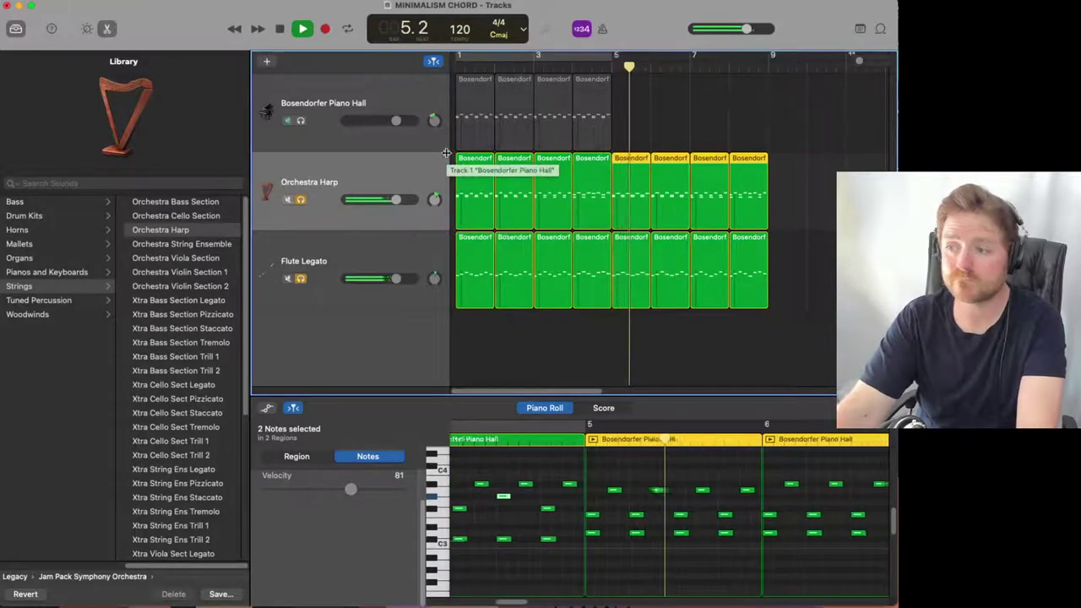
{"action": "key", "text": "space"}
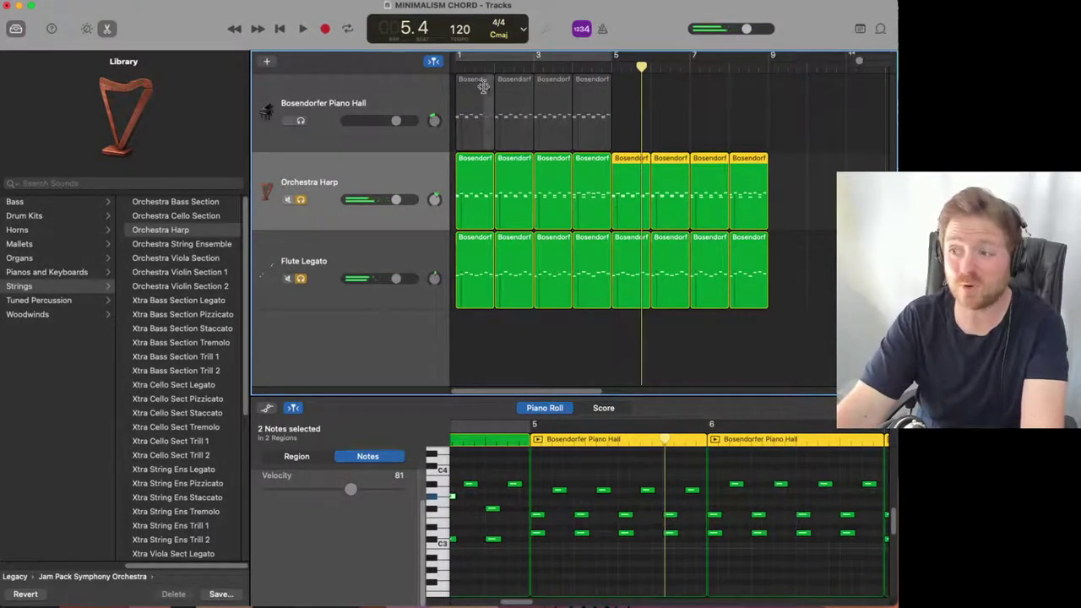
On the piano track, raise the A notes to A# in bars 2 and 3 and lower bar 3's D notes to C#.
{"action": "left_click", "coordinate": [523, 87]}
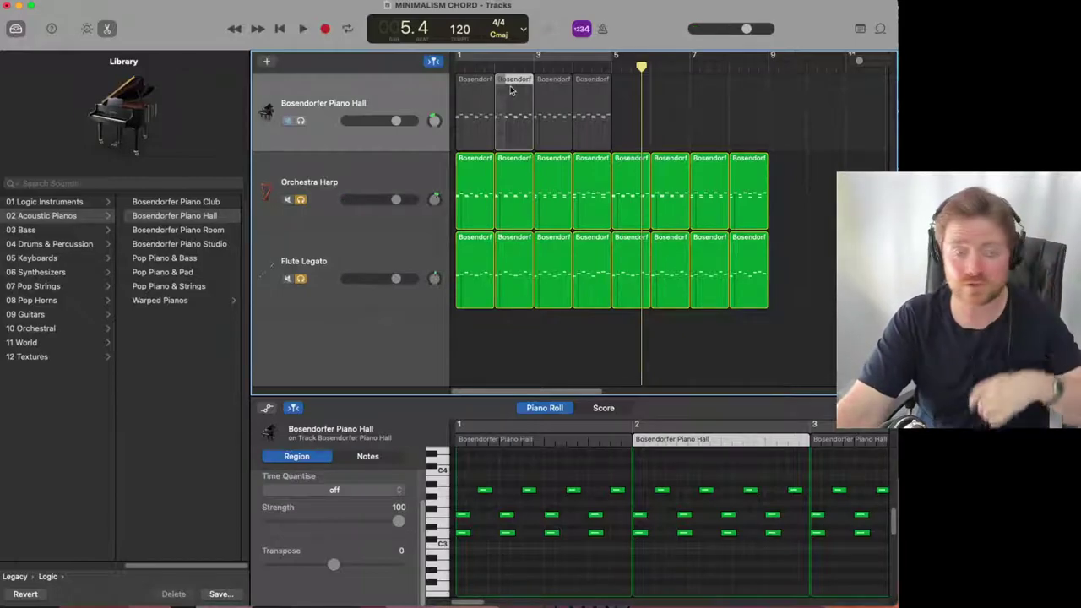
{"action": "left_click_drag", "start_coordinate": [652, 480], "coordinate": [801, 509]}
{"action": "key", "text": "alt+Up"}
{"action": "scroll", "coordinate": [794, 494], "scroll_direction": "right", "scroll_amount": 3}
{"action": "left_click_drag", "start_coordinate": [748, 543], "coordinate": [877, 538]}
{"action": "key", "text": "alt+Down"}
{"action": "left_click_drag", "start_coordinate": [740, 463], "coordinate": [879, 497]}
{"action": "key", "text": "alt+Up"}
{"action": "scroll", "coordinate": [842, 497], "scroll_direction": "right", "scroll_amount": 2}
{"action": "scroll", "coordinate": [842, 497], "scroll_direction": "right", "scroll_amount": 5}
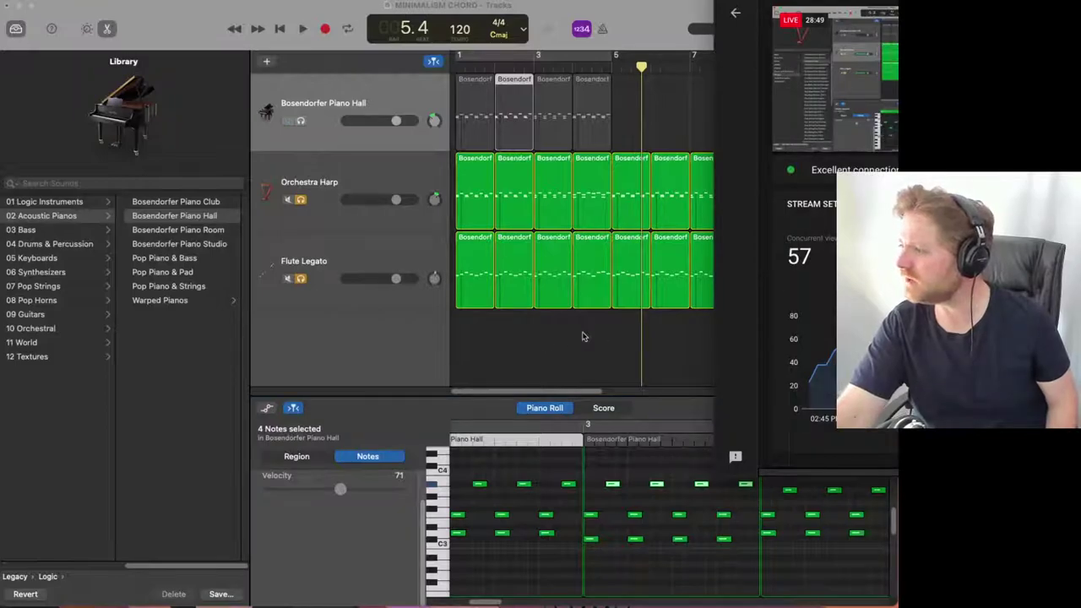
In the fourth piano bar, change the D notes to C#, A to A#, F to F# and the third F to G#.
{"action": "left_click", "coordinate": [626, 342]}
{"action": "left_click", "coordinate": [779, 559]}
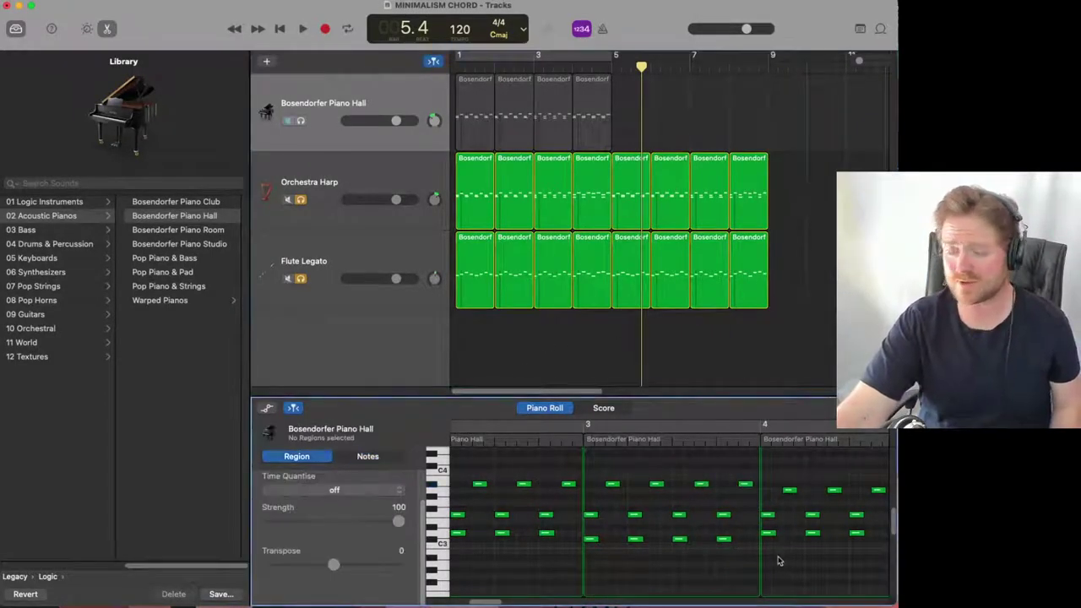
{"action": "left_click_drag", "start_coordinate": [777, 560], "coordinate": [608, 537]}
{"action": "scroll", "coordinate": [608, 536], "scroll_direction": "left", "scroll_amount": 3}
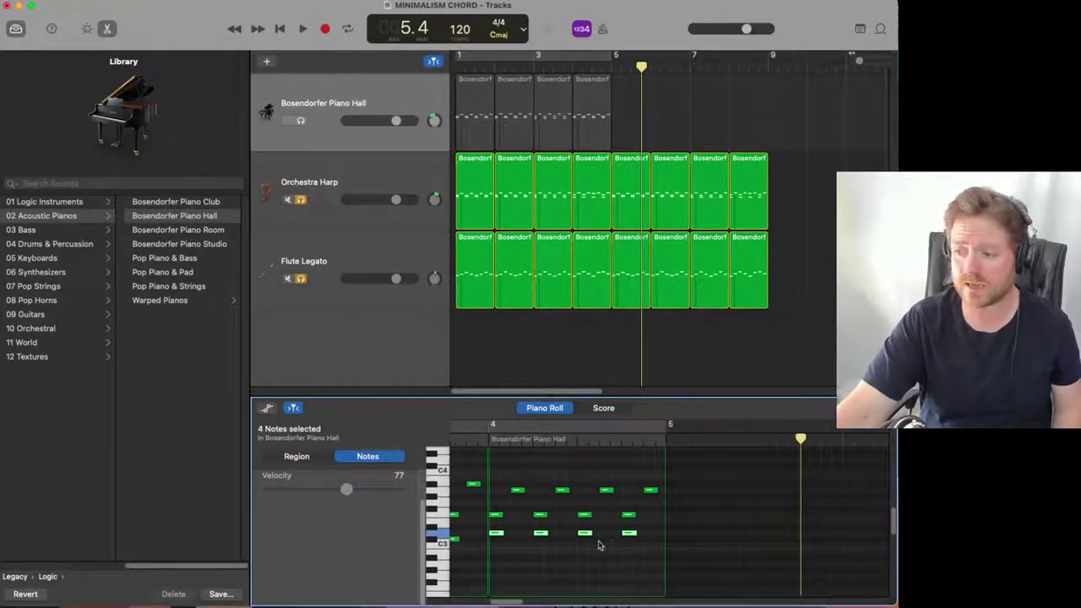
{"action": "scroll", "coordinate": [599, 545], "scroll_direction": "left", "scroll_amount": 2}
{"action": "left_click_drag", "start_coordinate": [524, 537], "coordinate": [676, 499]}
{"action": "left_click_drag", "start_coordinate": [680, 489], "coordinate": [680, 483]}
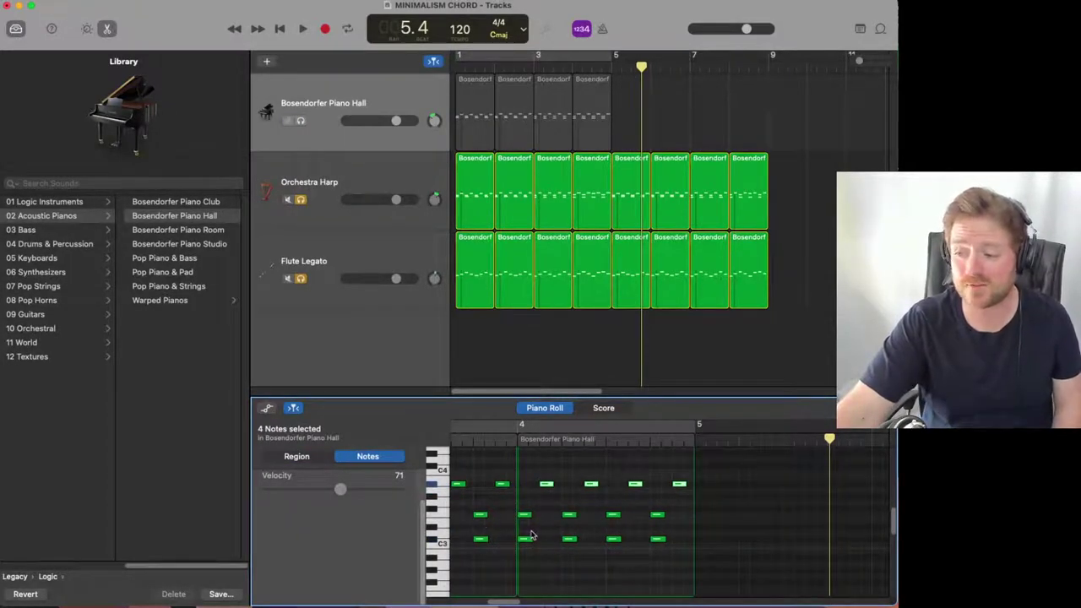
{"action": "left_click_drag", "start_coordinate": [525, 532], "coordinate": [614, 502]}
{"action": "left_click", "coordinate": [658, 515]}
{"action": "left_click", "coordinate": [617, 519]}
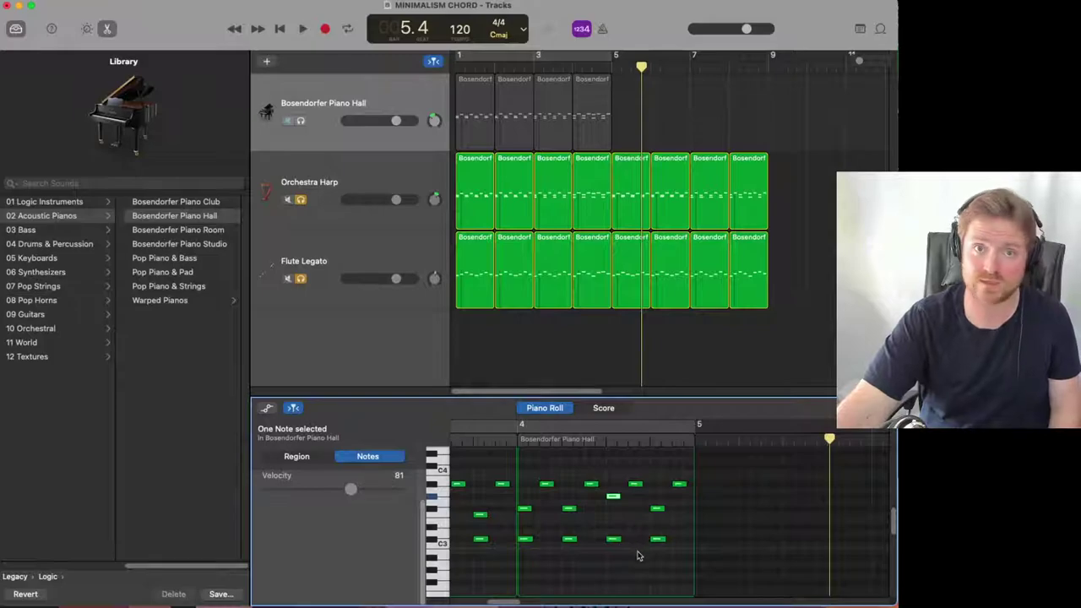
Duplicate the four piano regions starting at bar 5 and solo the Bosendorfer Piano Hall track.
{"action": "left_click", "coordinate": [664, 365]}
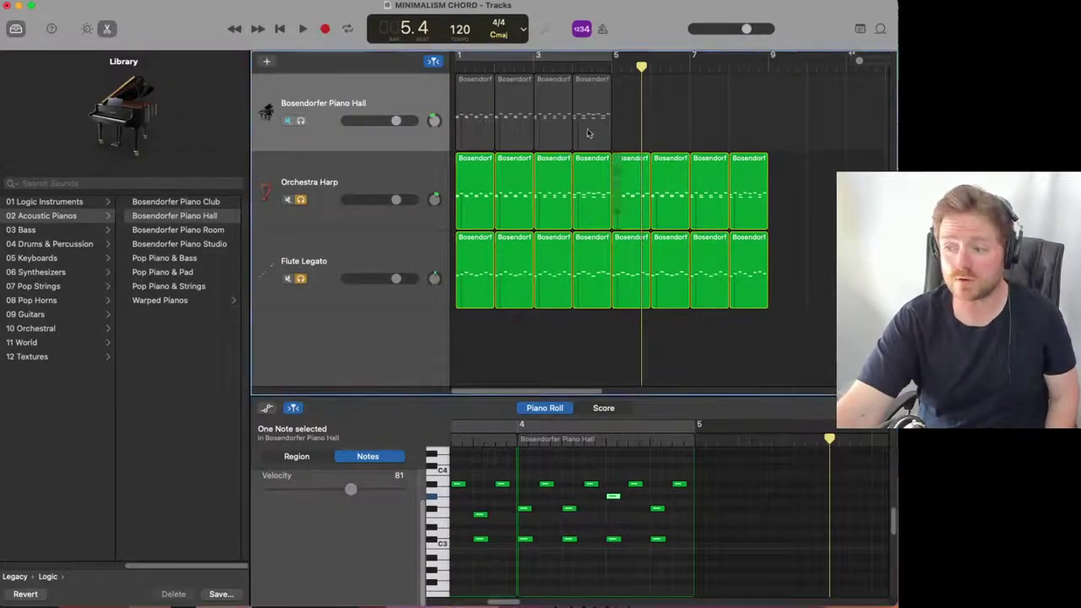
{"action": "mouse_move", "coordinate": [642, 99]}
{"action": "left_mouse_down"}
{"action": "mouse_move", "coordinate": [456, 98]}
{"action": "mouse_move", "coordinate": [636, 102]}
{"action": "left_mouse_up"}
{"action": "left_click", "coordinate": [300, 121]}
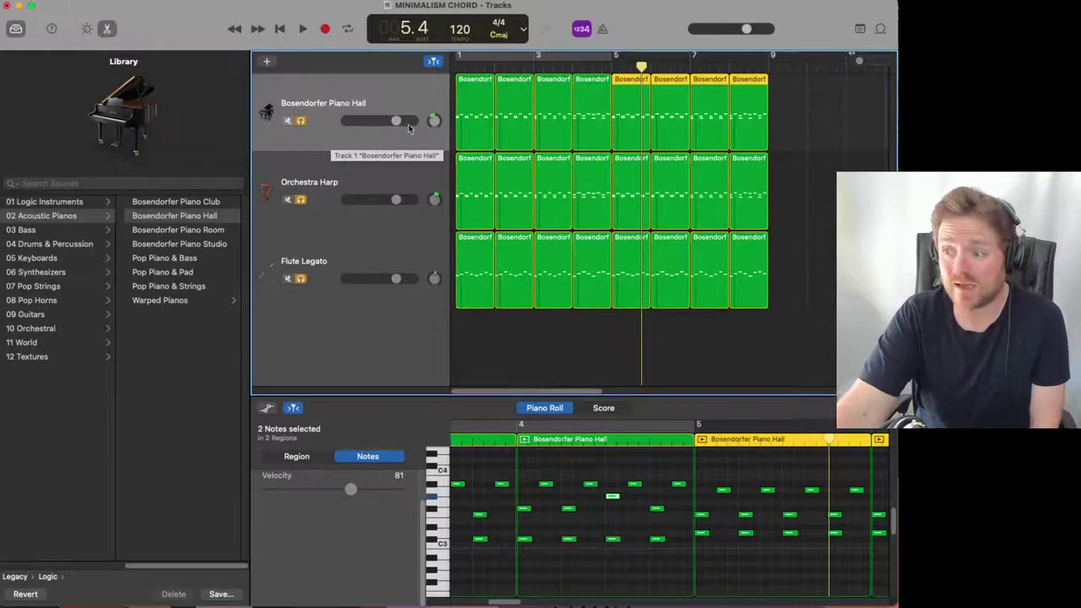
Play the piano, harp and flute together from the start and turn on cycling over bars 1 to 4.
{"action": "key", "text": "Return"}
{"action": "key", "text": "space"}
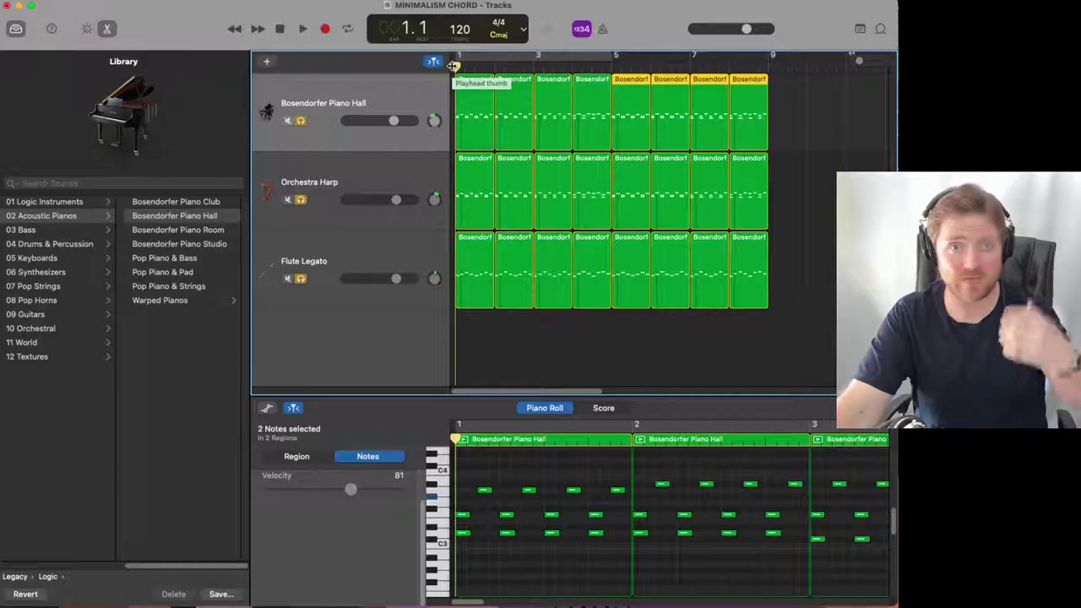
{"action": "key", "text": "space"}
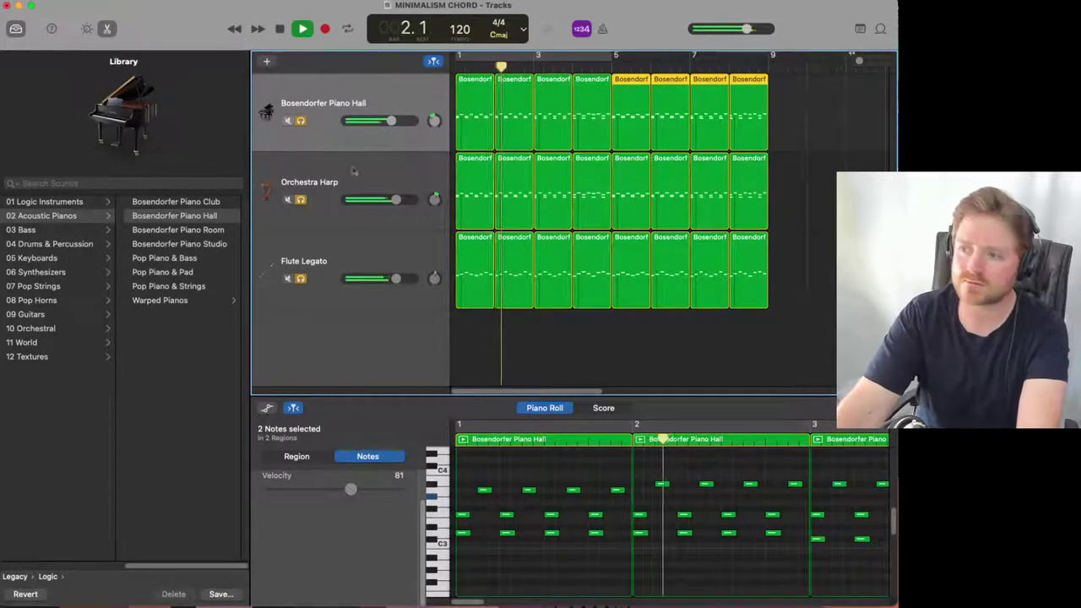
{"action": "key", "text": "c"}
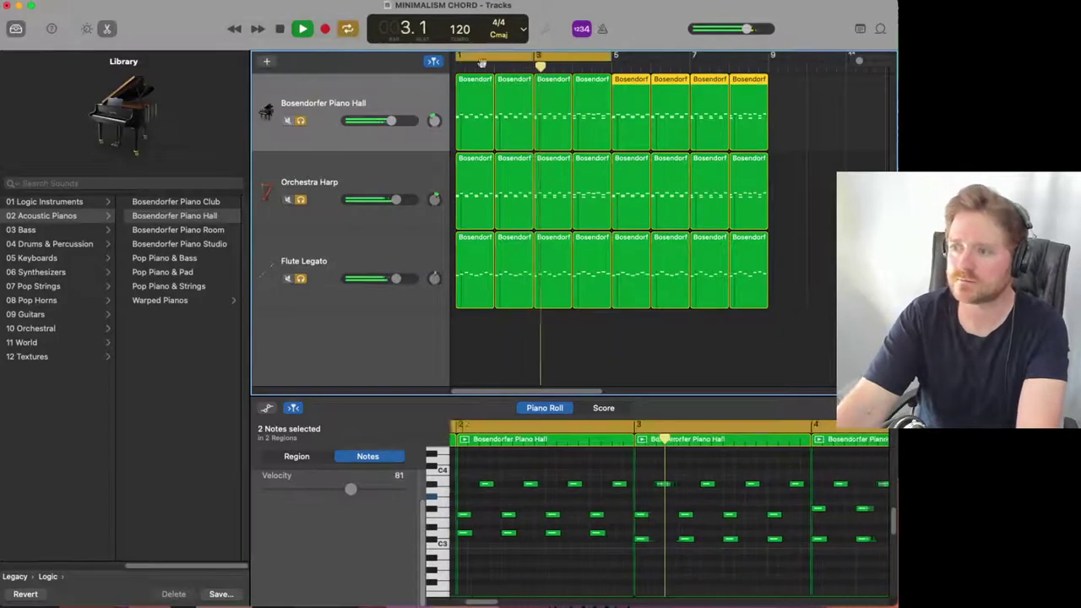
Extend the cycle range to cover bars 1 to 8 and lower the master volume to -6.0 dB.
{"action": "left_click_drag", "start_coordinate": [620, 57], "coordinate": [732, 28]}
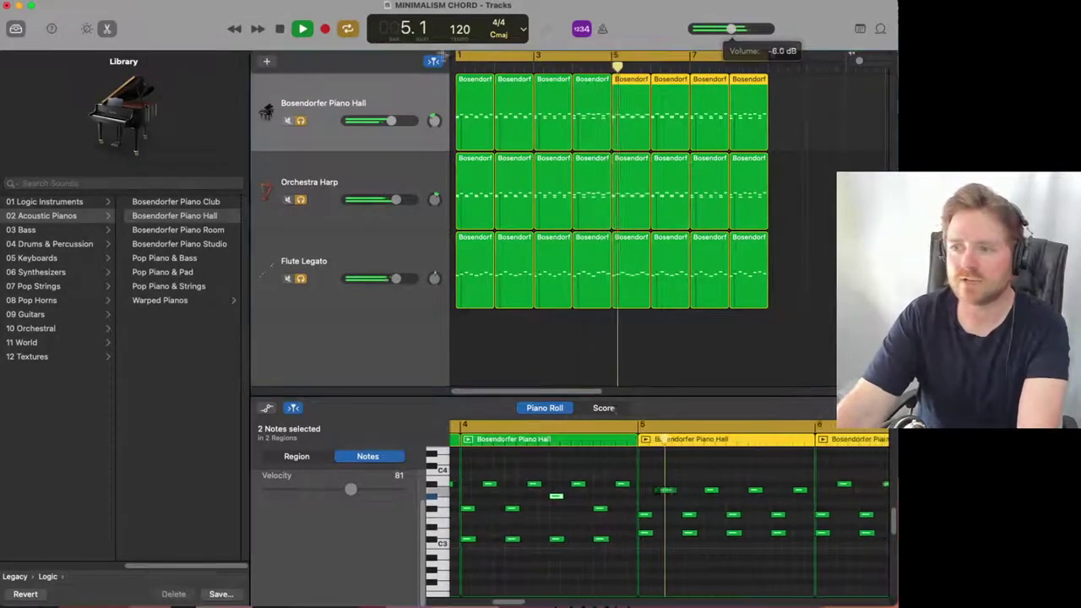
Add an audio track for microphone recording and solo it so it sounds along with the piano, harp and flute.
{"action": "left_click", "coordinate": [266, 61]}
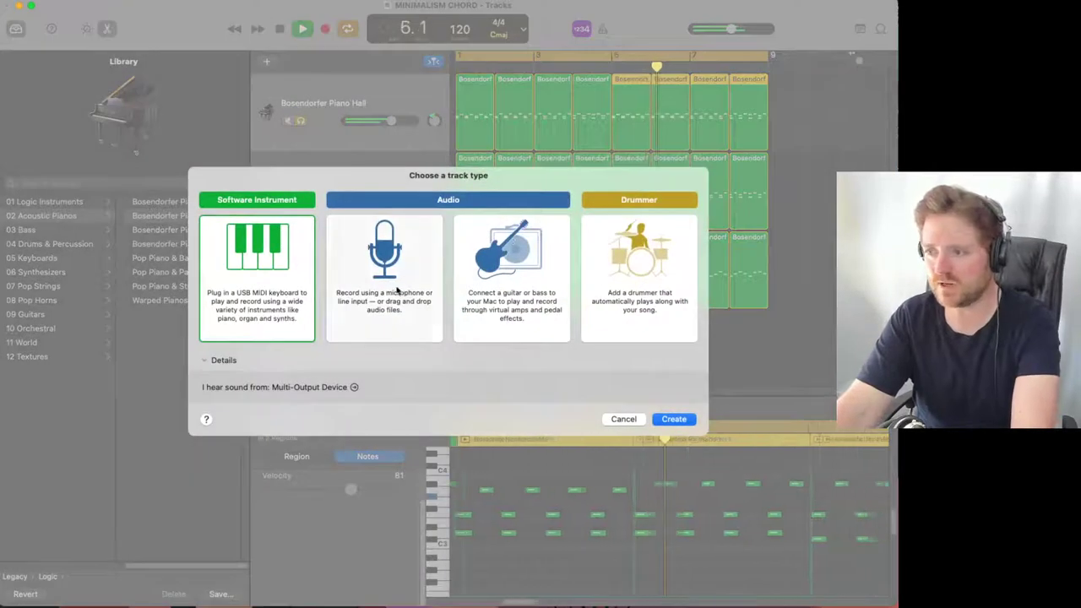
{"action": "left_click", "coordinate": [436, 313]}
{"action": "left_click", "coordinate": [674, 443]}
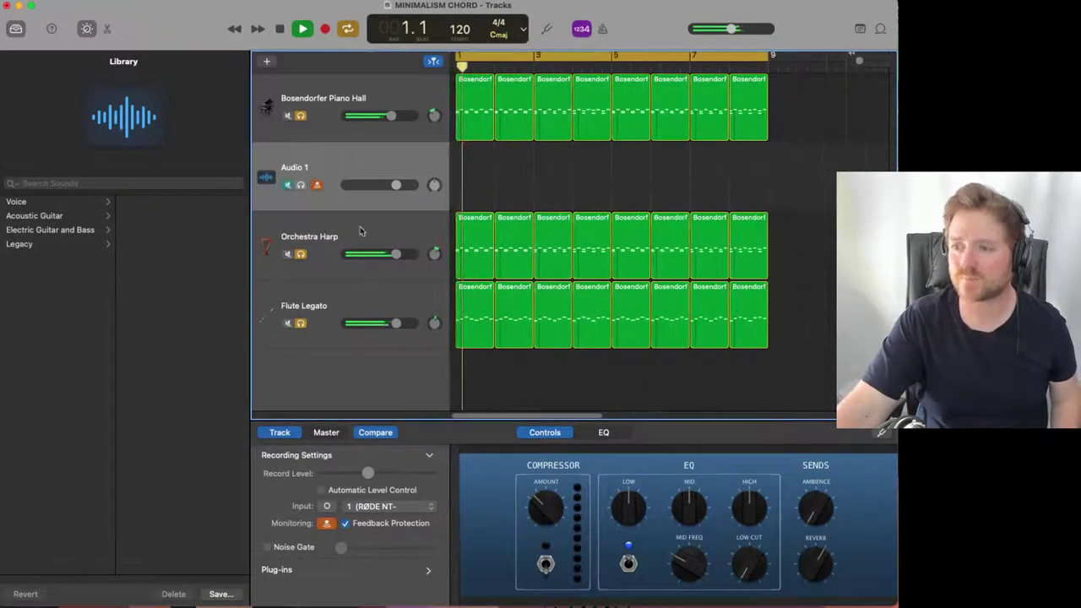
{"action": "left_click", "coordinate": [301, 186]}
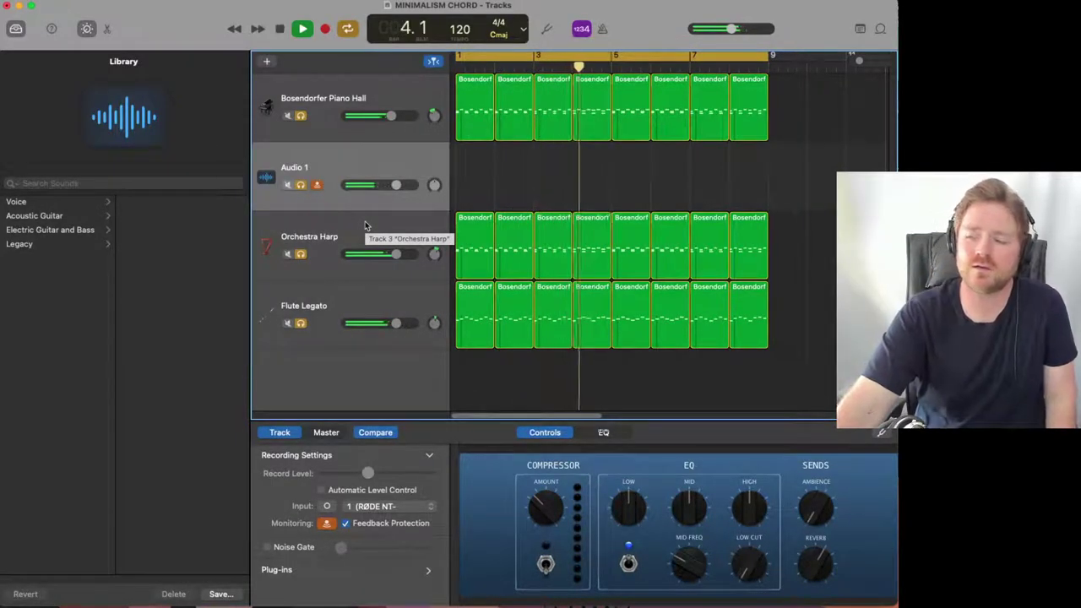
Stop playback and turn off input monitoring on the Audio 1 track.
{"action": "left_click", "coordinate": [811, 551]}
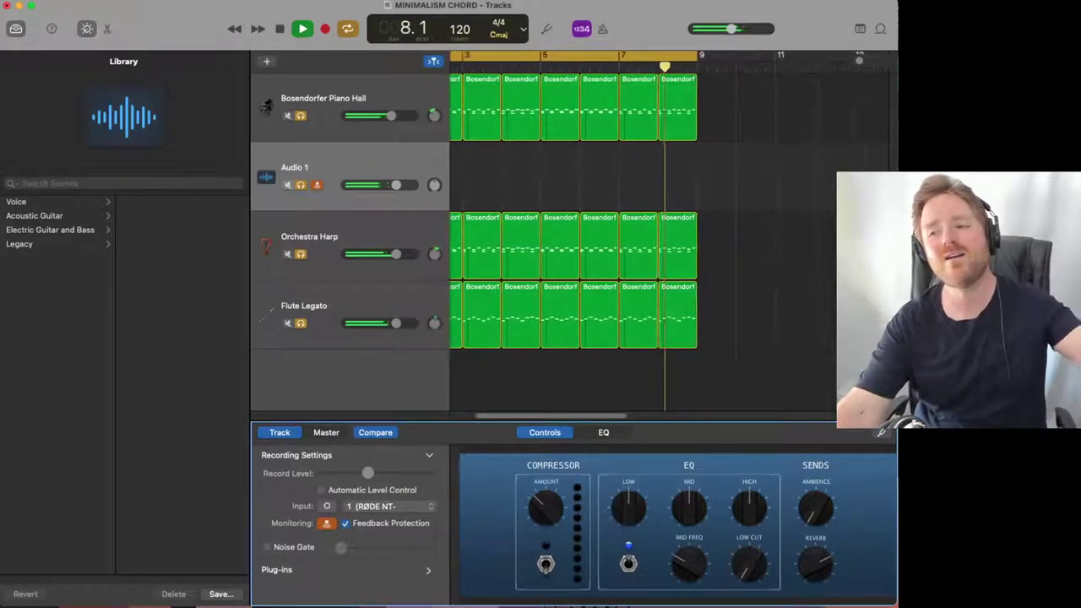
{"action": "left_click", "coordinate": [279, 30]}
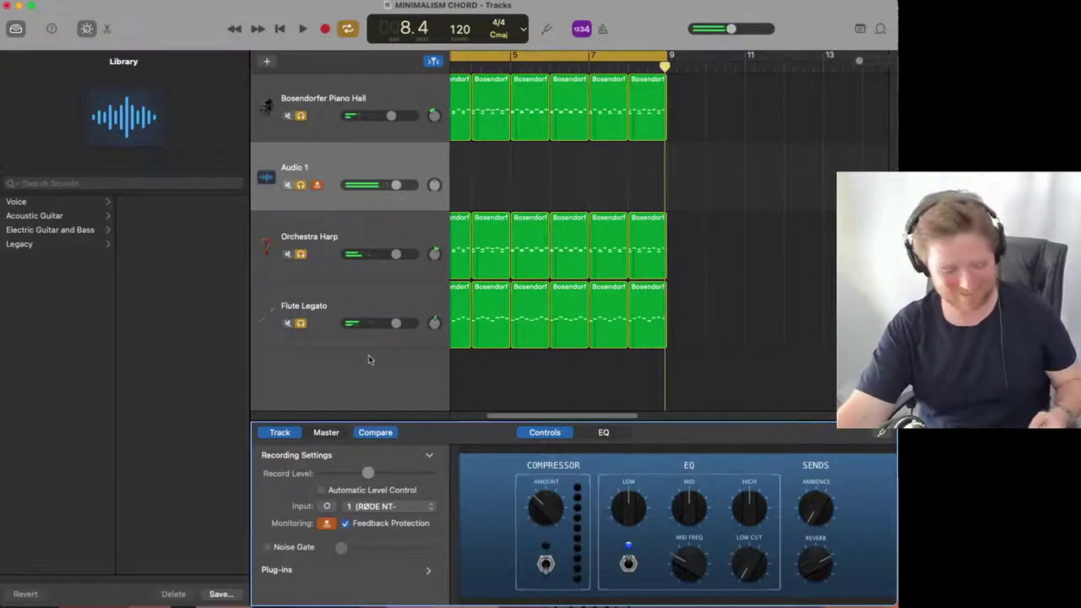
{"action": "left_click", "coordinate": [314, 185]}
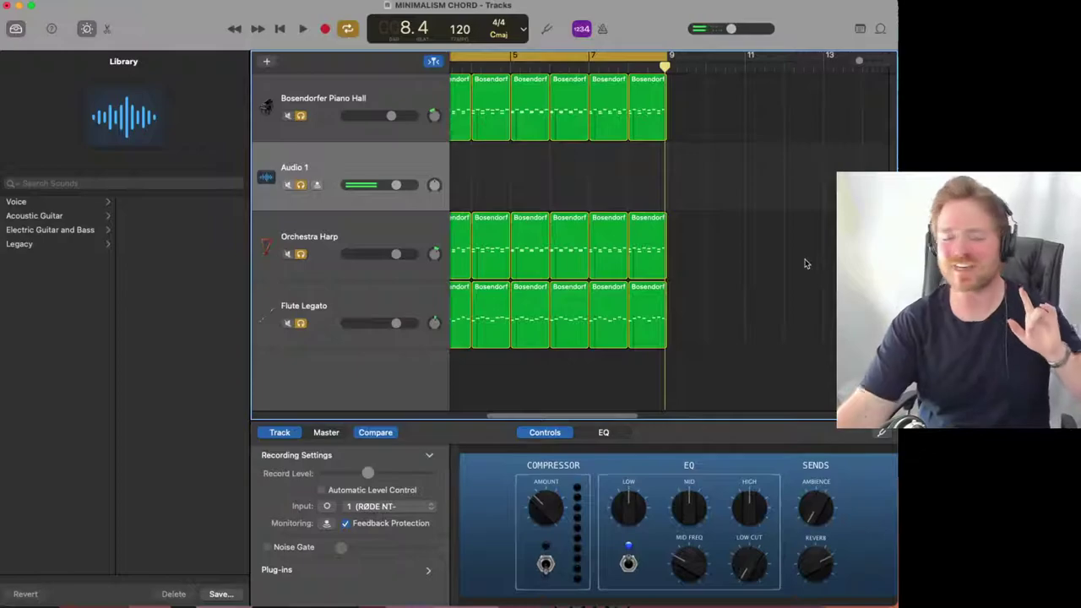